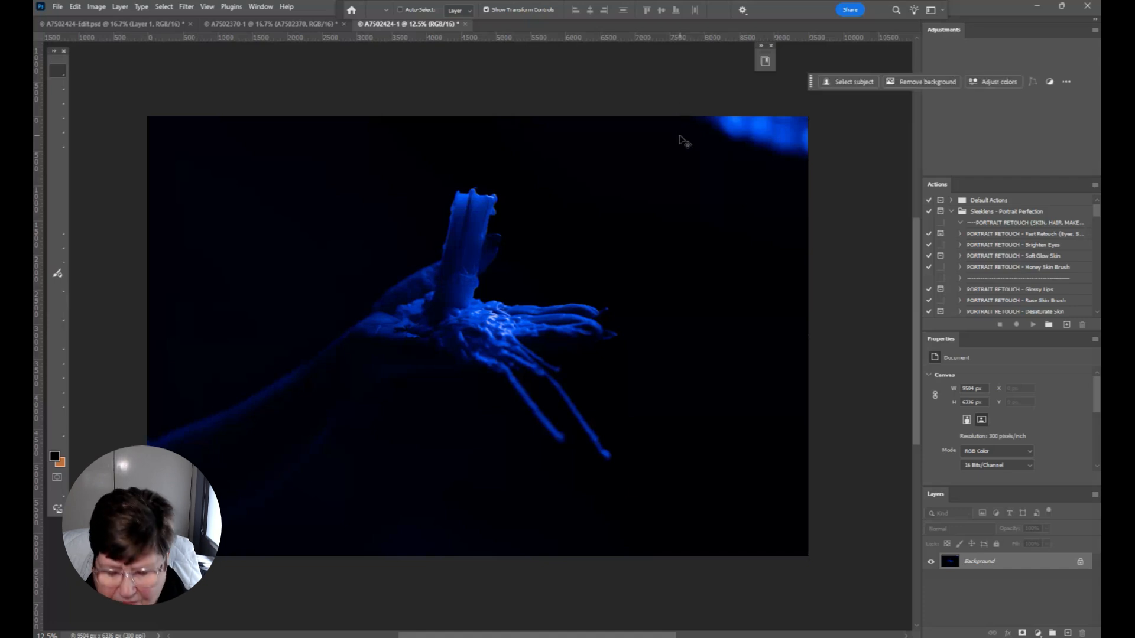
# Lasso the bright blue patch in the photo's upper-right corner and remove it with Delete and Fill Selection
pyautogui.press('l')
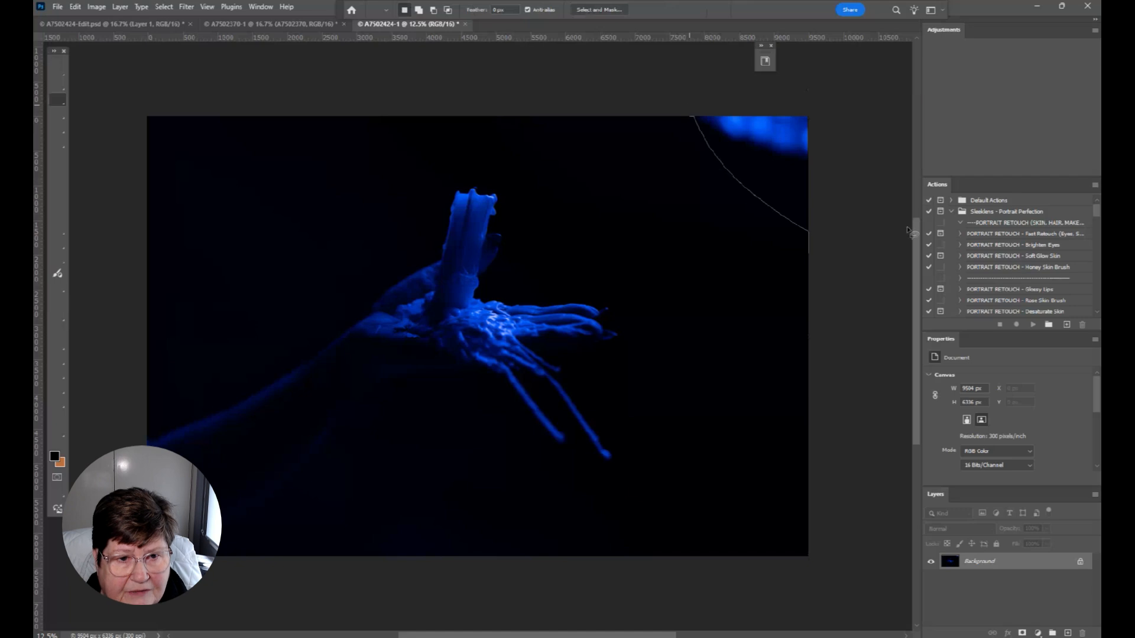
pyautogui.moveTo(678, 110); pyautogui.dragTo(775, 150)
pyautogui.rightClick(772, 148)
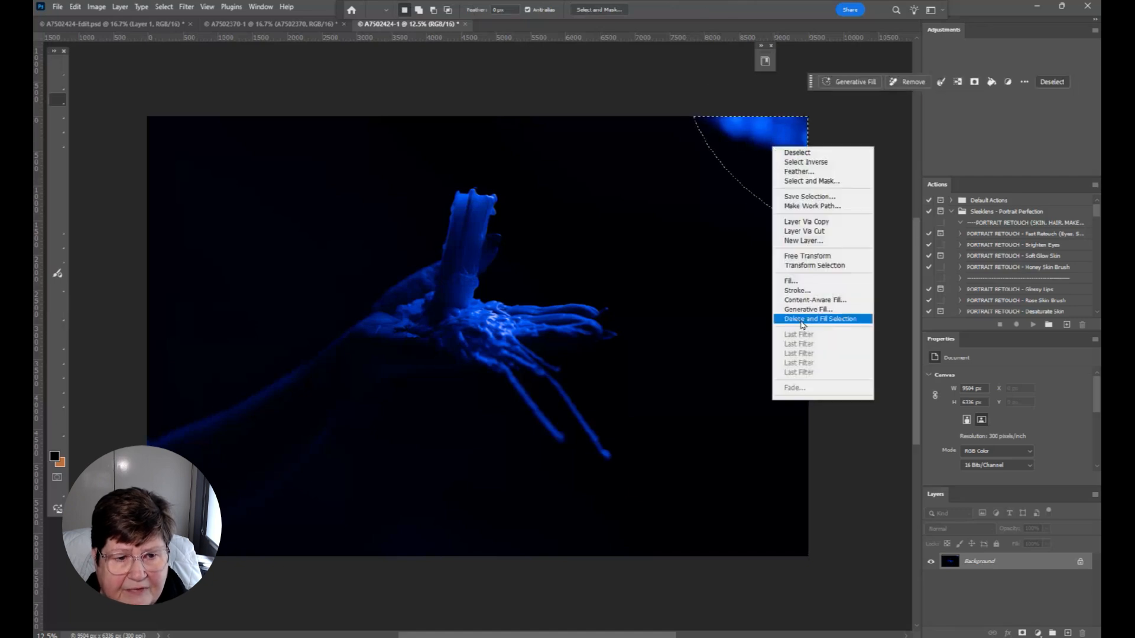
pyautogui.click(798, 318)
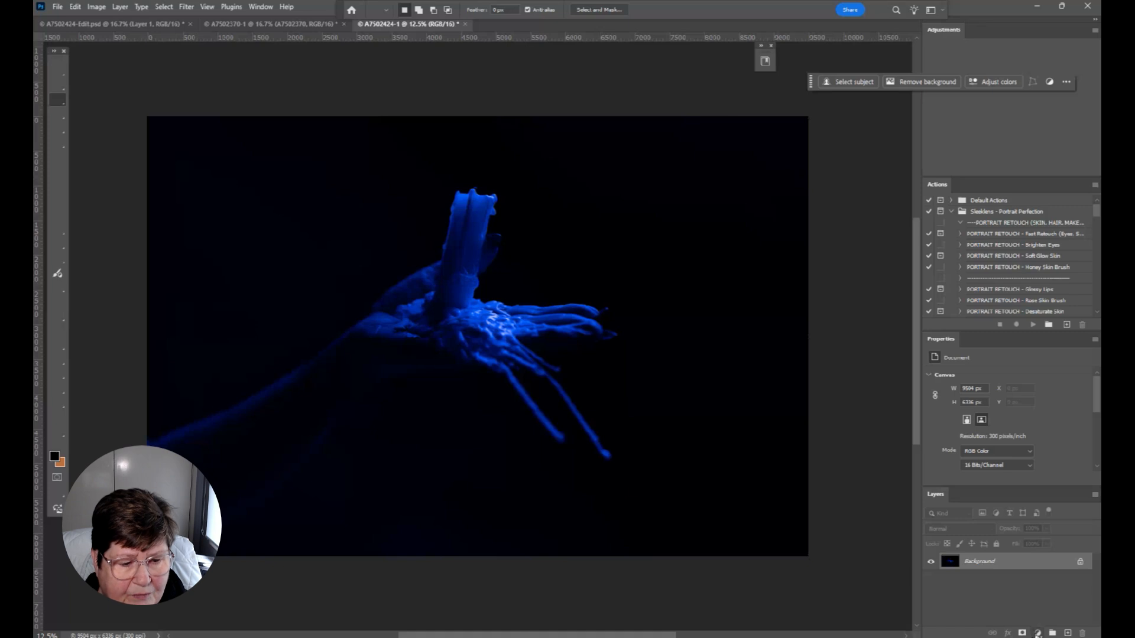
# Add a Black & White adjustment layer with Reds 49, Yellows 129, Cyans 136 and Blues 58
pyautogui.click(1038, 633)
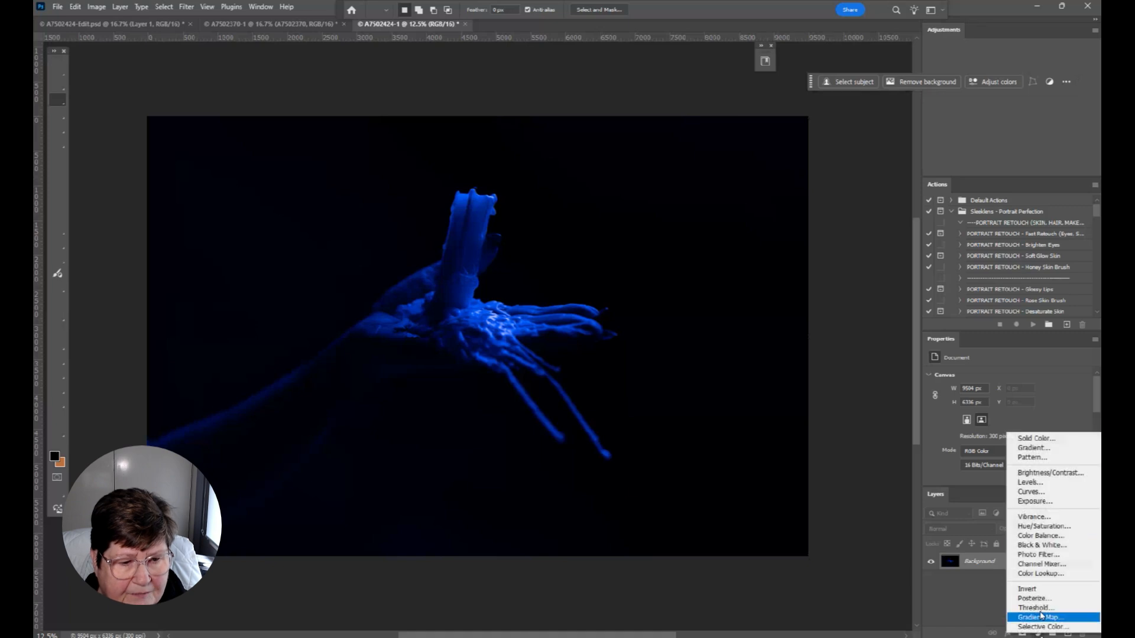
pyautogui.click(1056, 547)
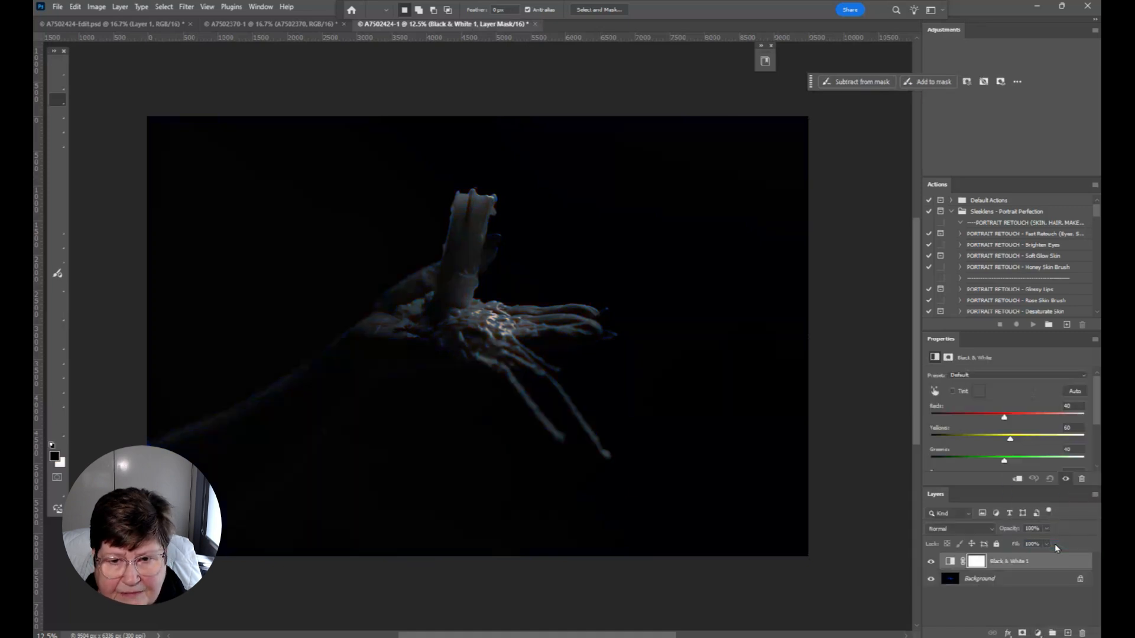
pyautogui.moveTo(1006, 423); pyautogui.dragTo(1034, 427)
pyautogui.scroll(-2, 1033, 428)
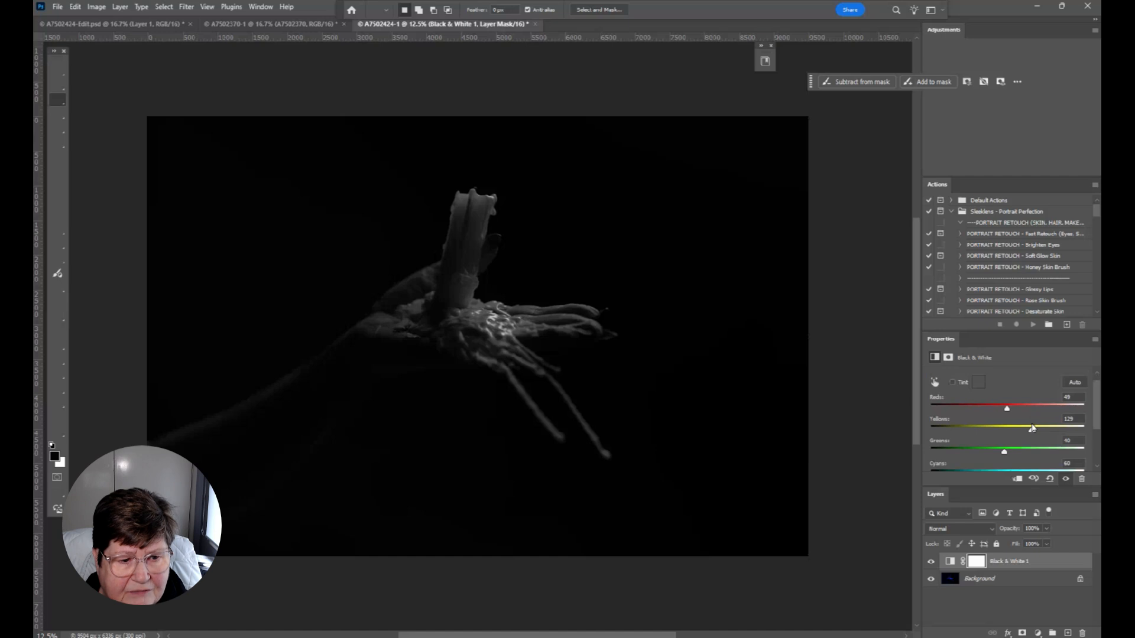
pyautogui.moveTo(1011, 466); pyautogui.dragTo(1048, 466)
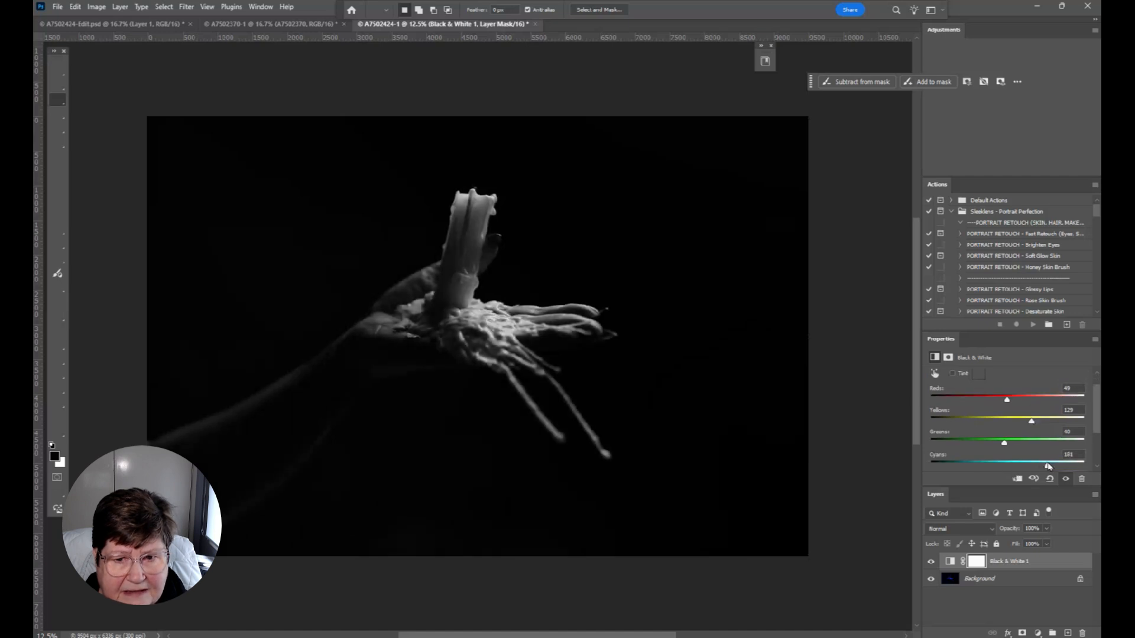
pyautogui.scroll(-1, 1045, 461)
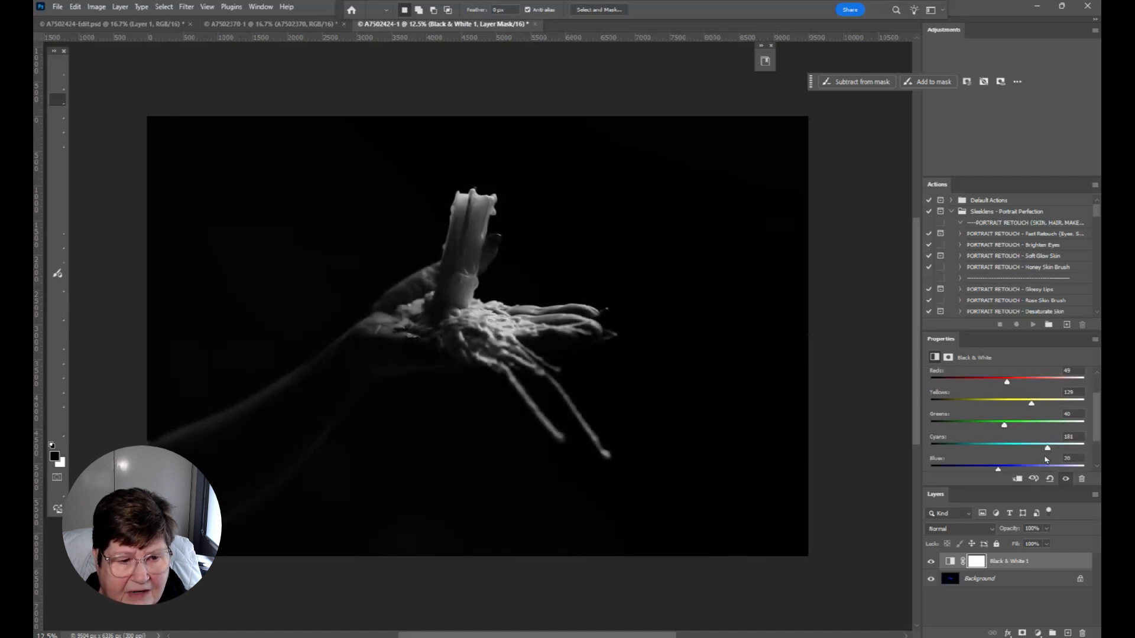
pyautogui.moveTo(999, 469)
pyautogui.mouseDown()
pyautogui.moveTo(1023, 469)
pyautogui.moveTo(1004, 468)
pyautogui.moveTo(1035, 451)
pyautogui.moveTo(1010, 469)
pyautogui.mouseUp()
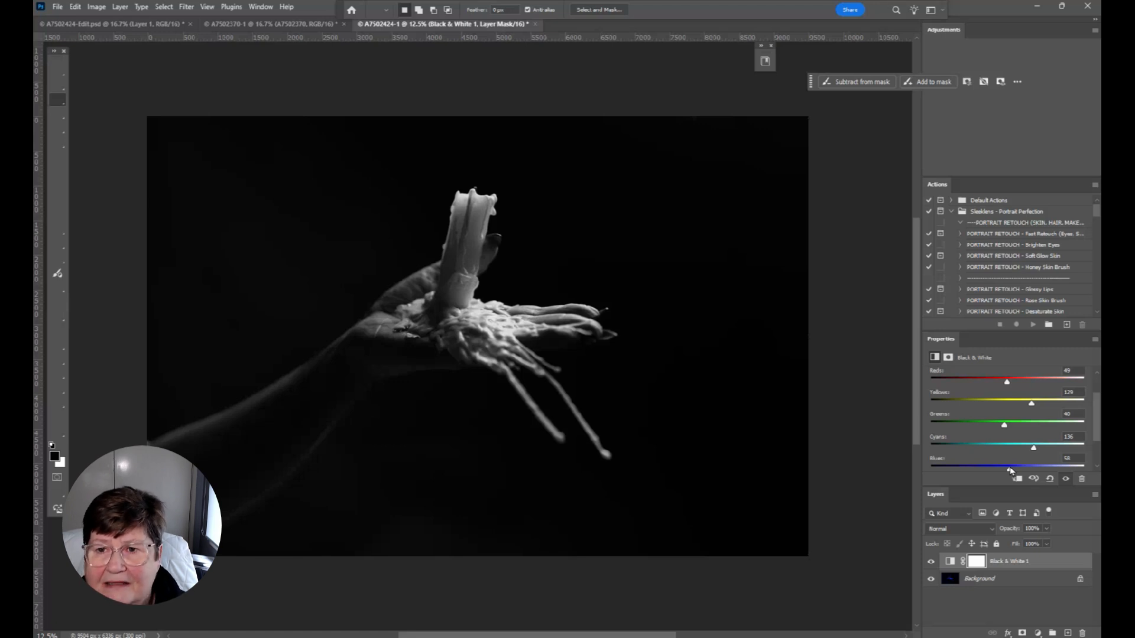
# Copy the entire candle image from A7502370-1 and paste it as a new layer into A7502424-1
pyautogui.click(263, 24)
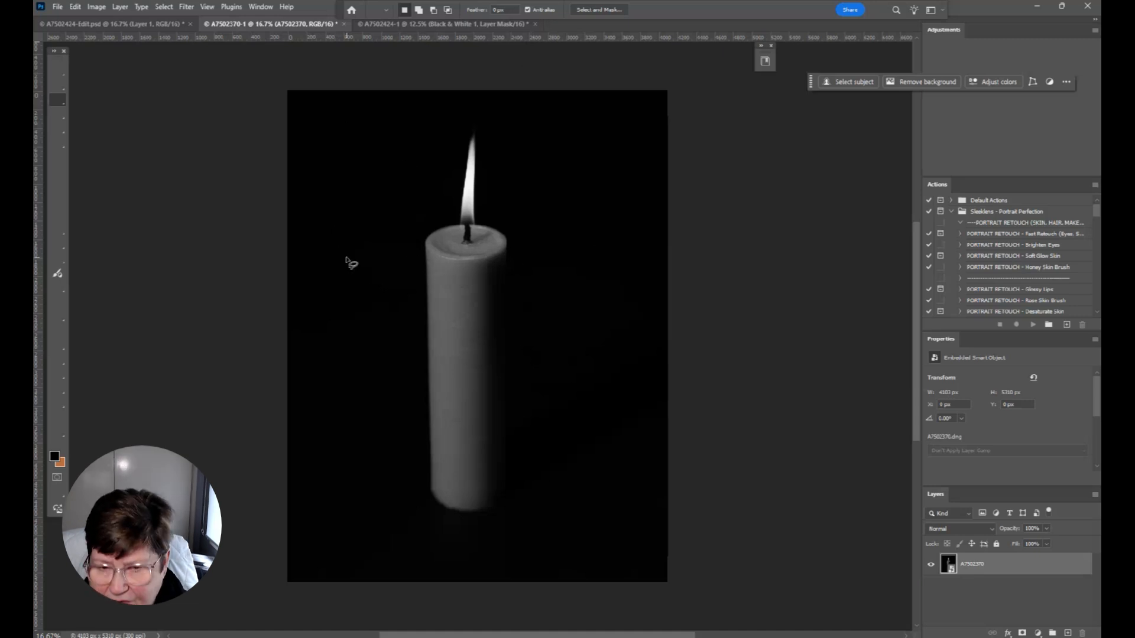
pyautogui.hotkey('ctrl', 'a')
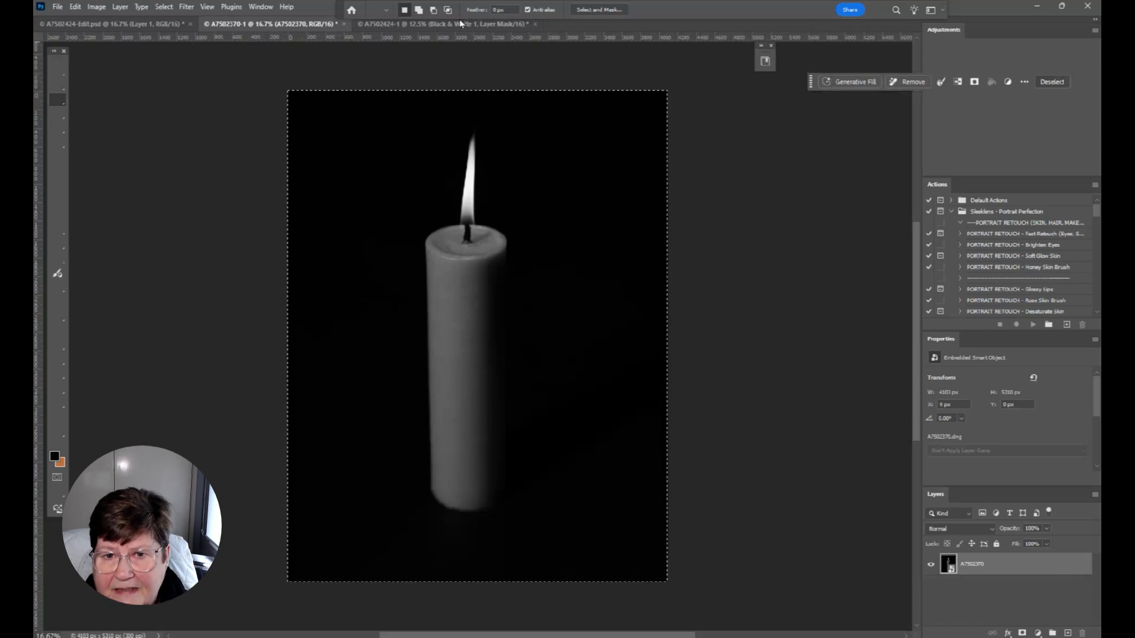
pyautogui.hotkey('ctrl', 'Tab')
pyautogui.hotkey('ctrl', 'v')
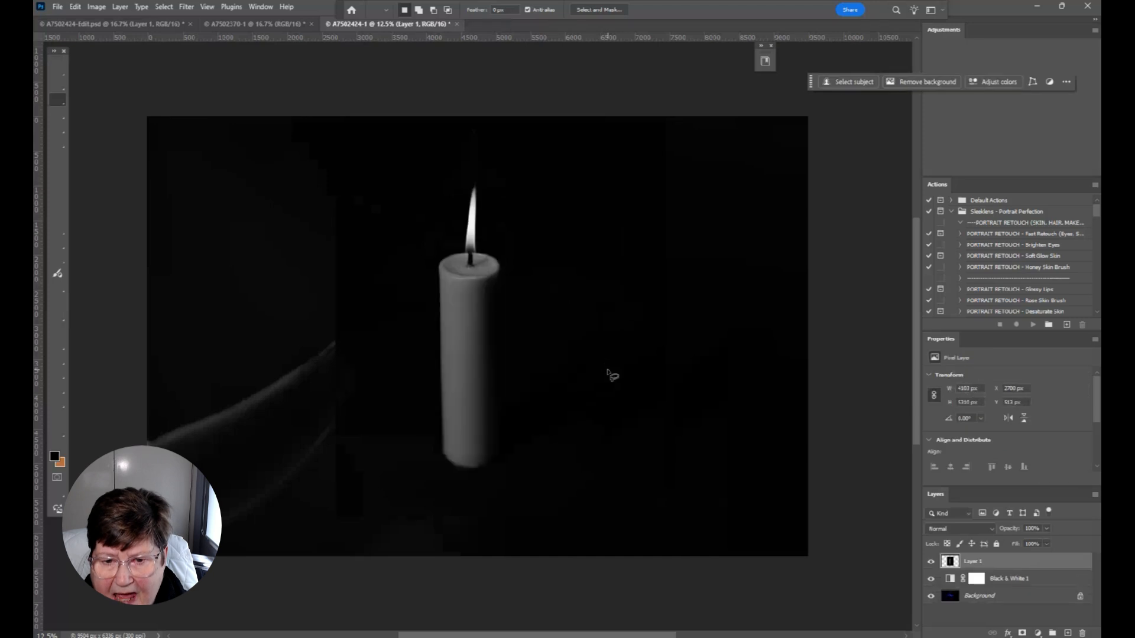
# Lower the pasted candle layer's opacity to roughly half so the hand shows through for alignment
pyautogui.click(1047, 529)
pyautogui.moveTo(1049, 543); pyautogui.dragTo(1024, 543)
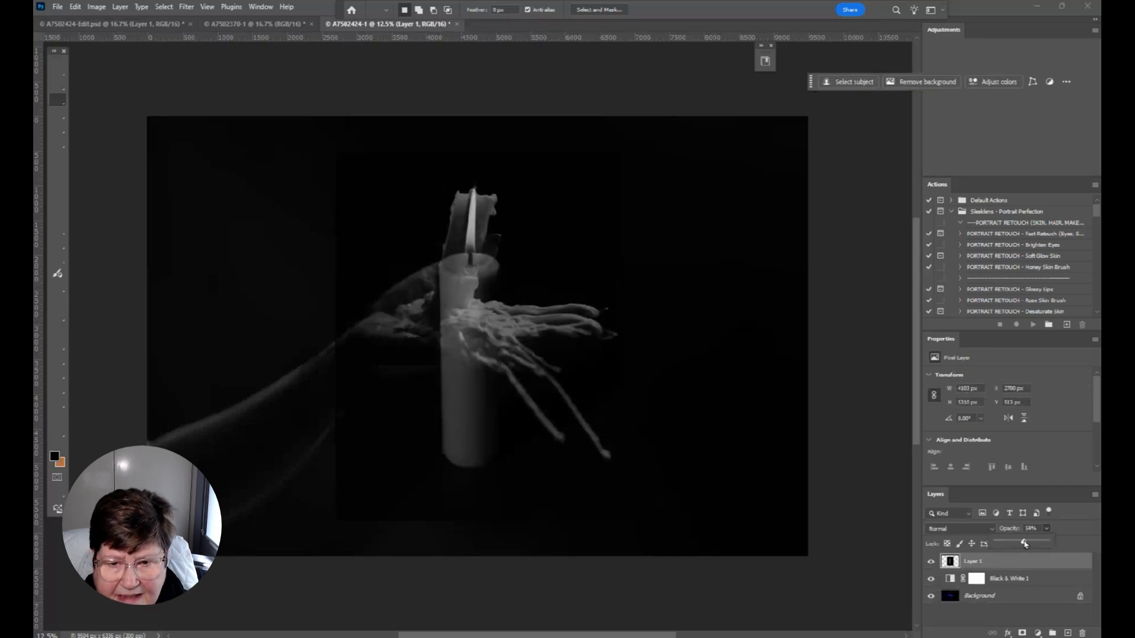
pyautogui.click(552, 376)
# Transform the candle layer to about 82% scale, rotate it about 10° clockwise, and align it over the candle in the hand
pyautogui.press('v')
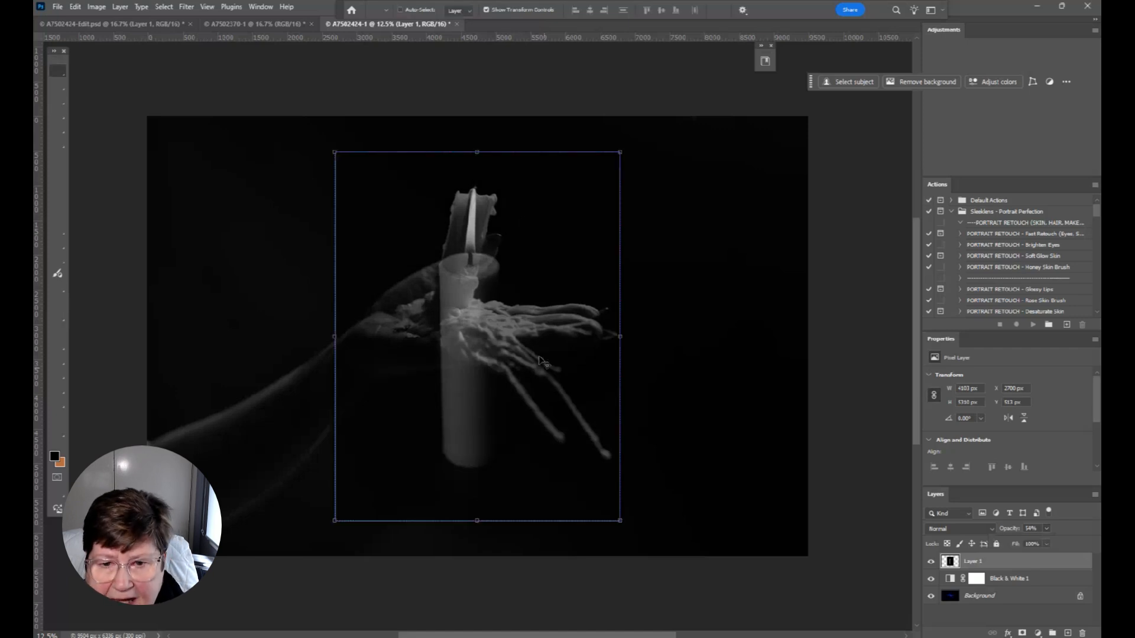
pyautogui.moveTo(635, 151); pyautogui.dragTo(664, 195)
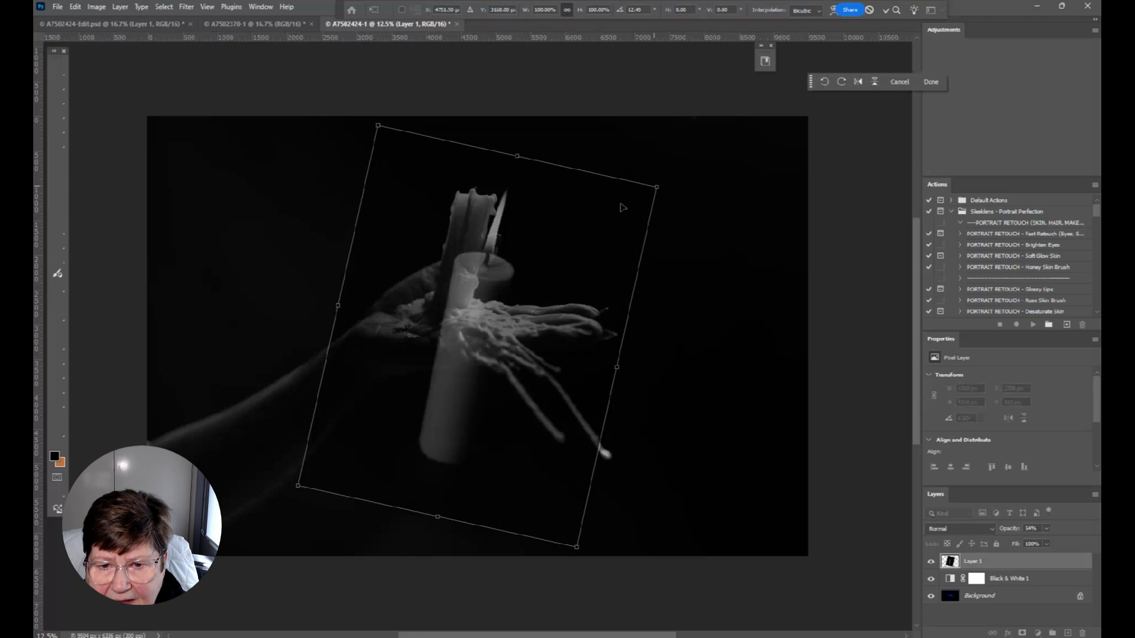
pyautogui.moveTo(478, 312); pyautogui.dragTo(466, 238)
pyautogui.moveTo(367, 55); pyautogui.dragTo(387, 96)
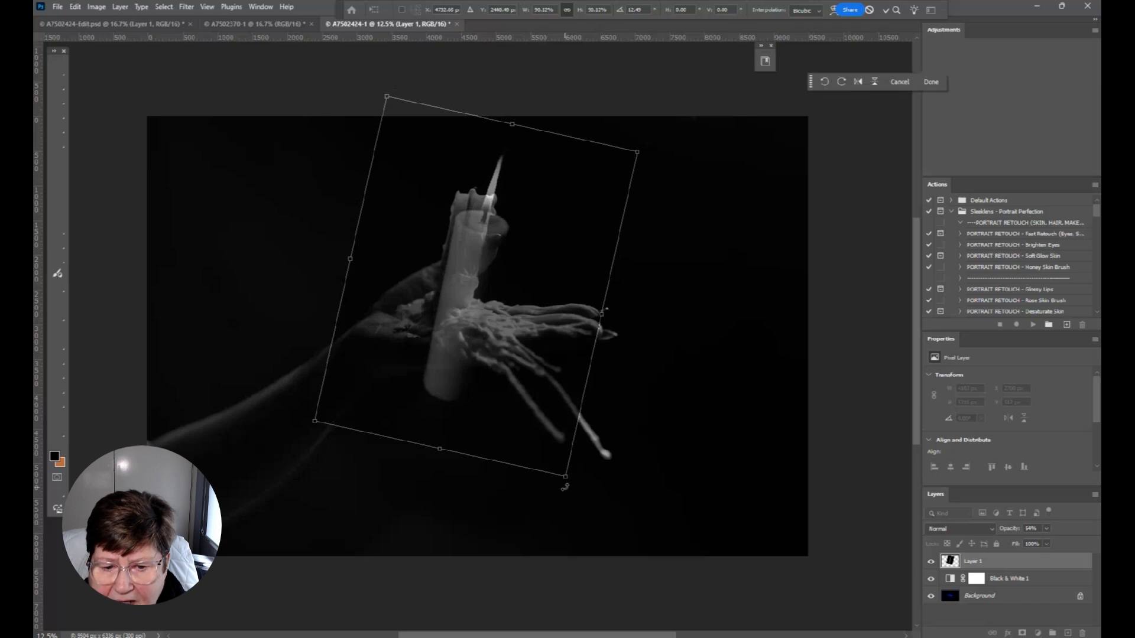
pyautogui.moveTo(564, 477); pyautogui.dragTo(551, 443)
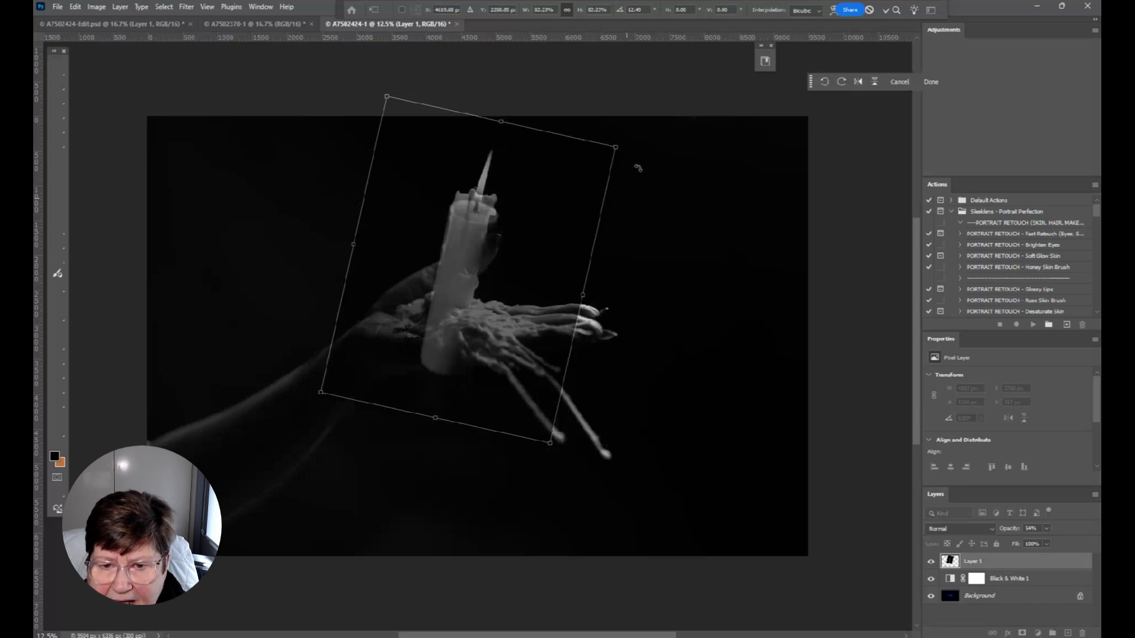
pyautogui.moveTo(647, 146); pyautogui.dragTo(640, 134)
pyautogui.moveTo(474, 262); pyautogui.dragTo(475, 249)
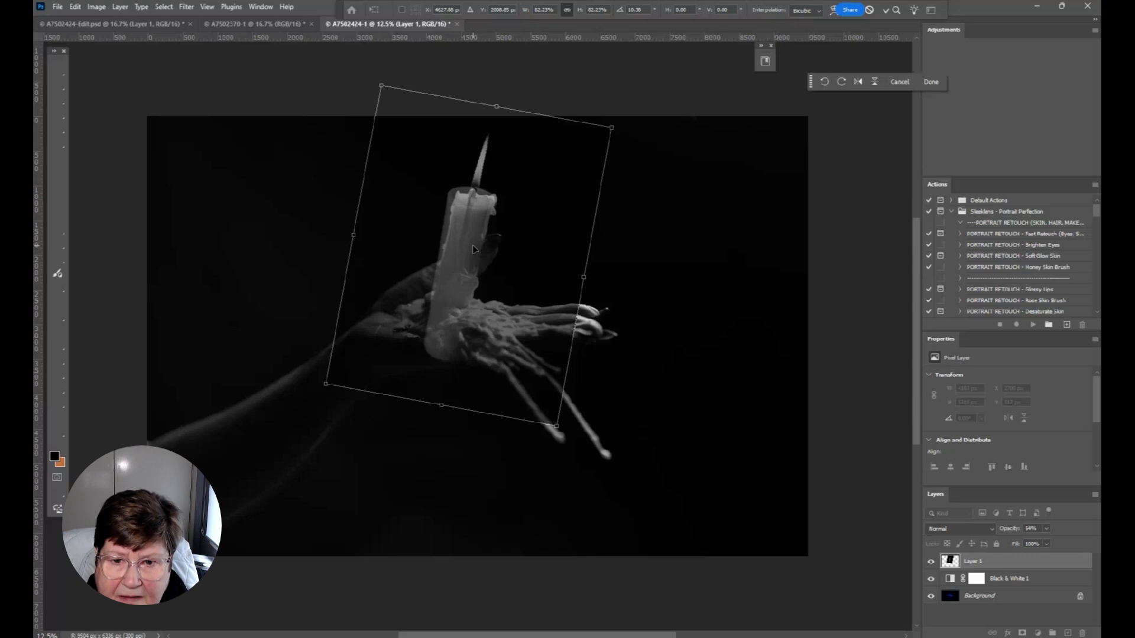
pyautogui.press('Return')
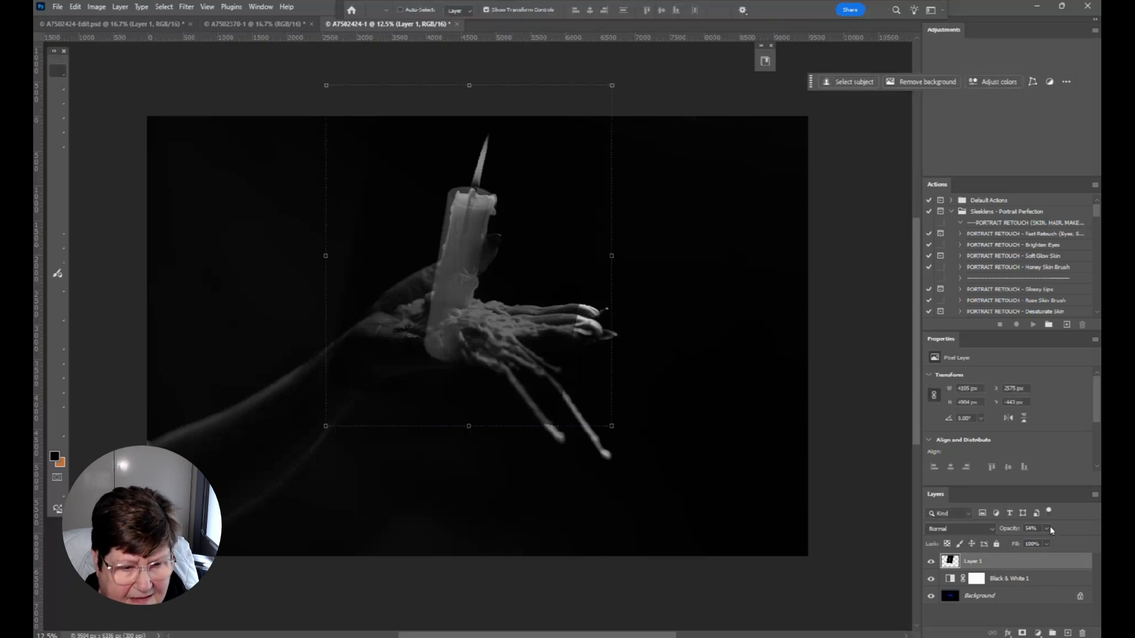
# Restore the candle layer's opacity to 100% and set its blend mode to Screen
pyautogui.moveTo(1047, 540); pyautogui.dragTo(1070, 541)
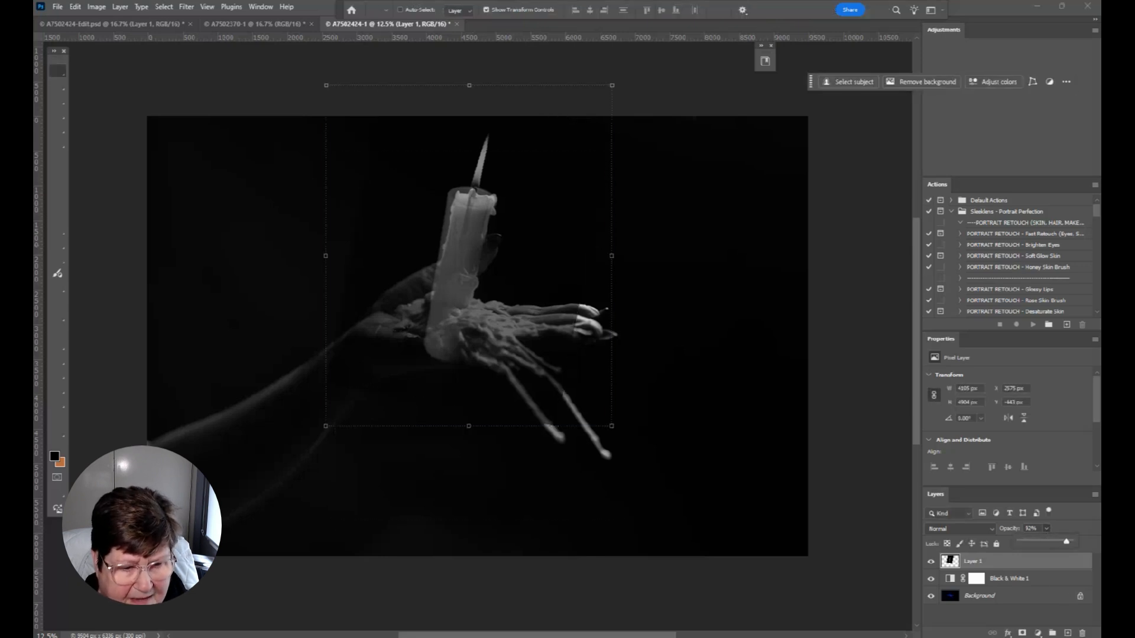
pyautogui.click(952, 532)
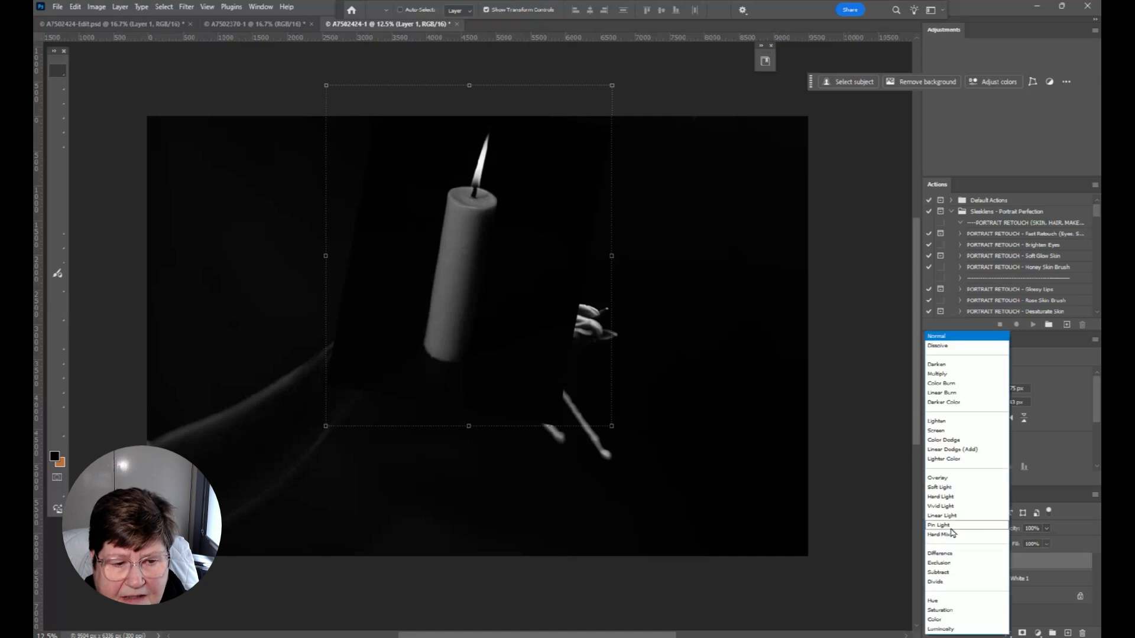
pyautogui.click(946, 434)
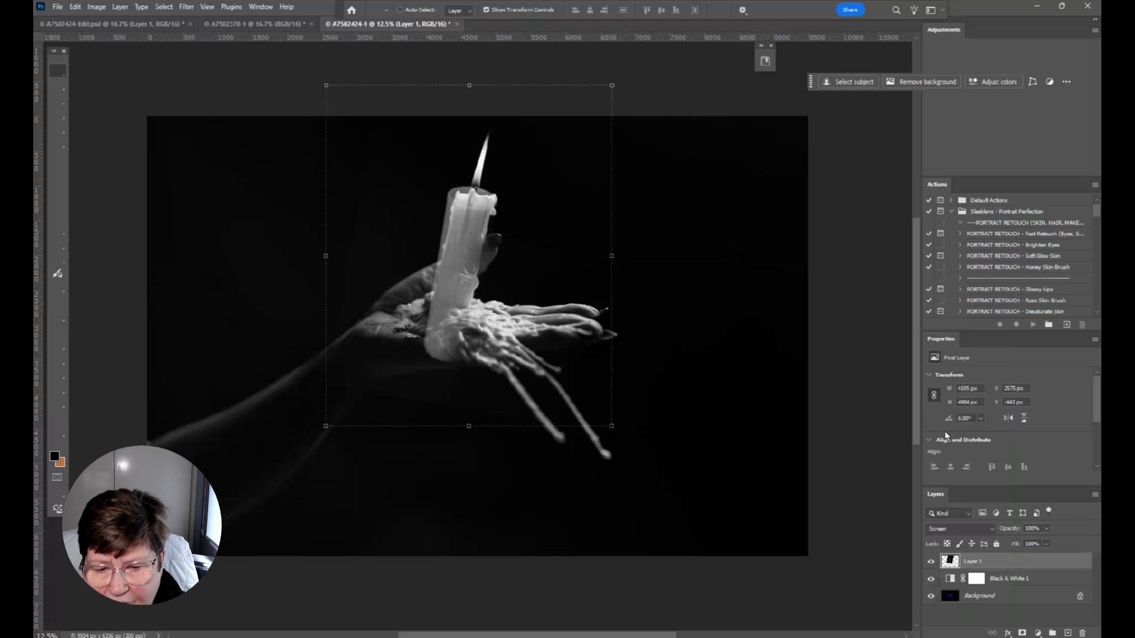
# Add a layer mask to the candle layer and invert it to black to hide the layer
pyautogui.hotkey('ctrl', '+')
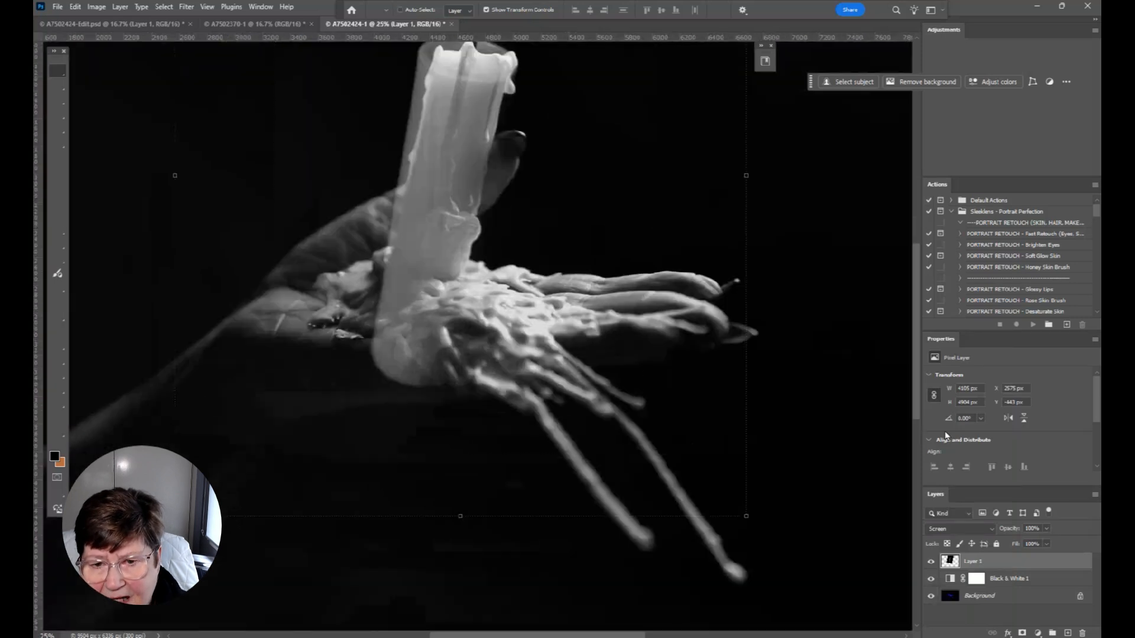
pyautogui.click(1022, 633)
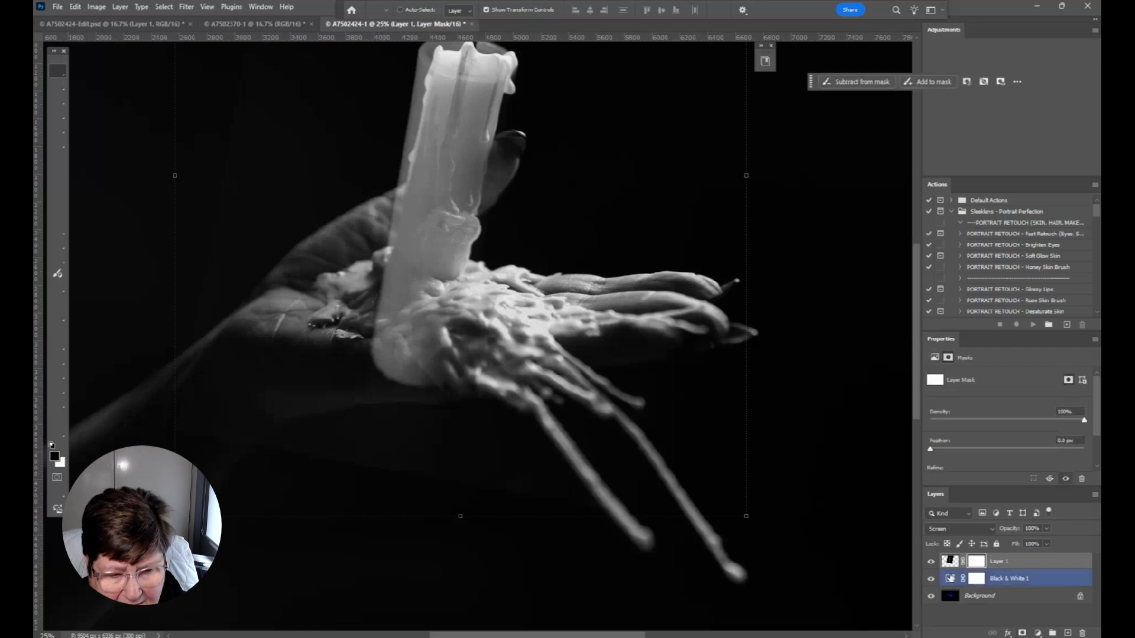
pyautogui.moveTo(613, 294); pyautogui.dragTo(613, 383)
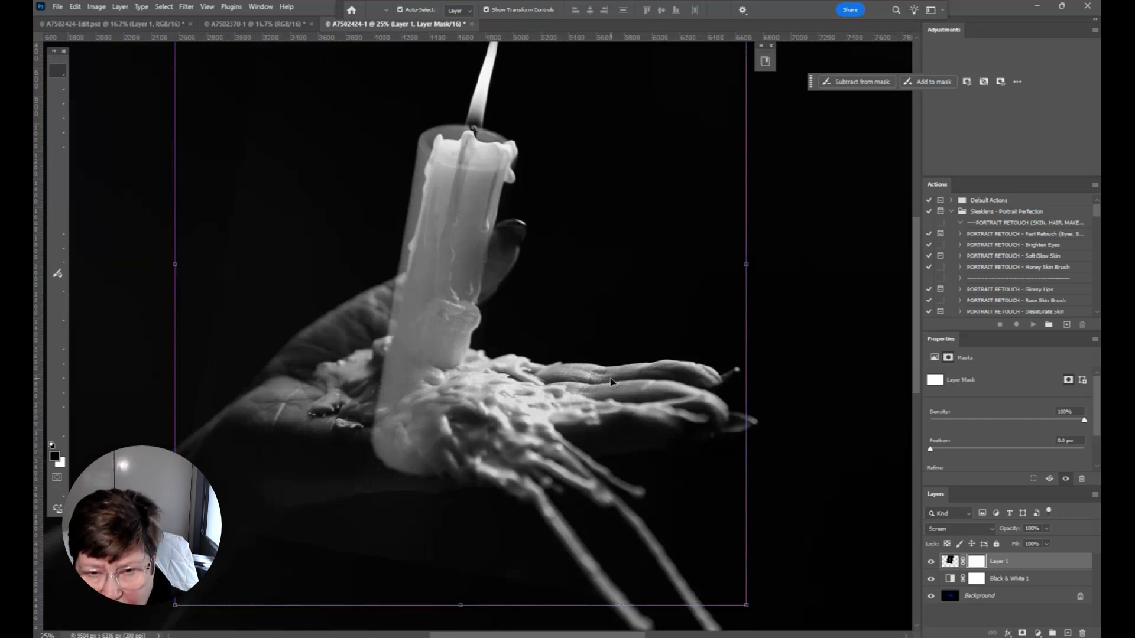
pyautogui.hotkey('ctrl', 'i')
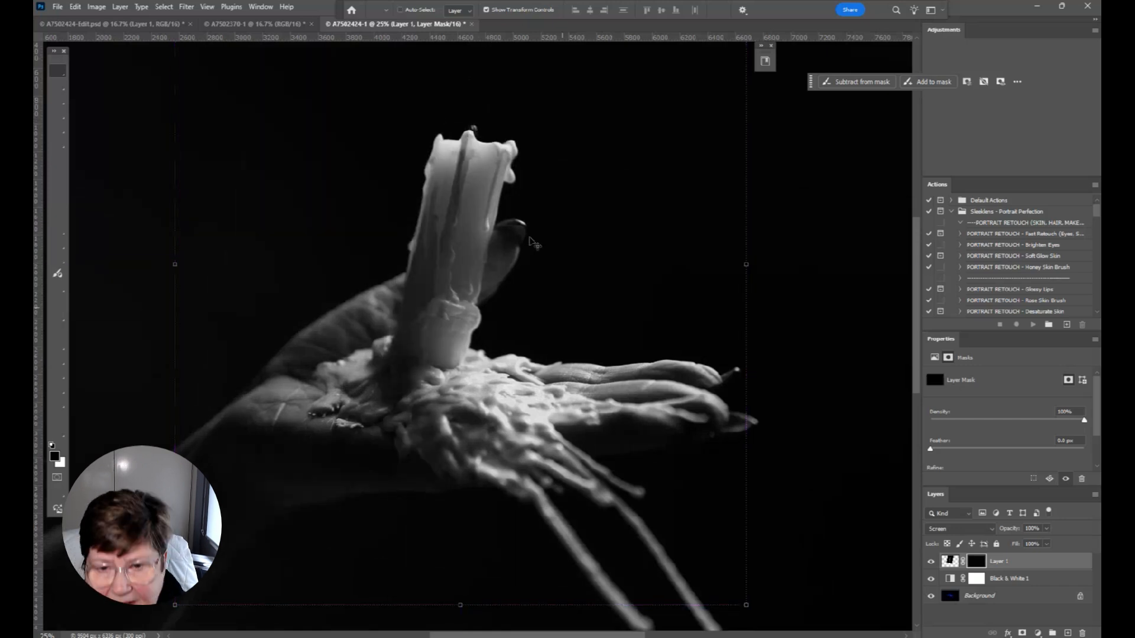
# Paint white on the candle layer's mask with a small soft brush to reveal only the flame above the wick
pyautogui.press('b')
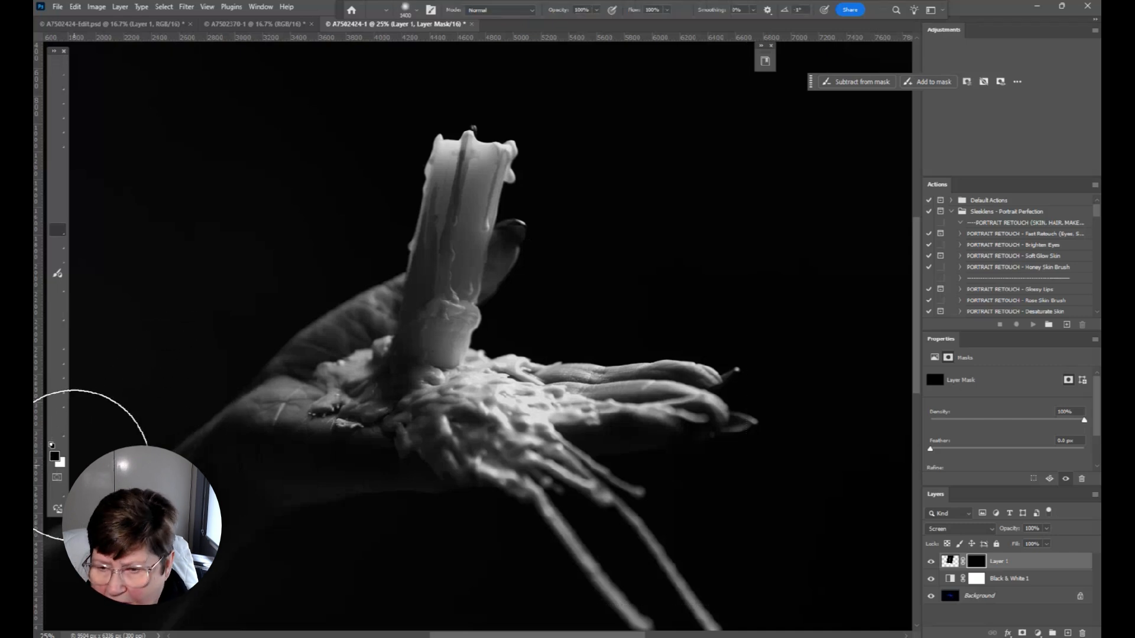
pyautogui.press('x')
pyautogui.press('[')
pyautogui.press('[')
pyautogui.press('[')
pyautogui.press('[')
pyautogui.press('[')
pyautogui.press('[')
pyautogui.press('[')
pyautogui.press('[')
pyautogui.press('[')
pyautogui.press('[')
pyautogui.press('[')
pyautogui.press('[')
pyautogui.press('[')
pyautogui.press('[')
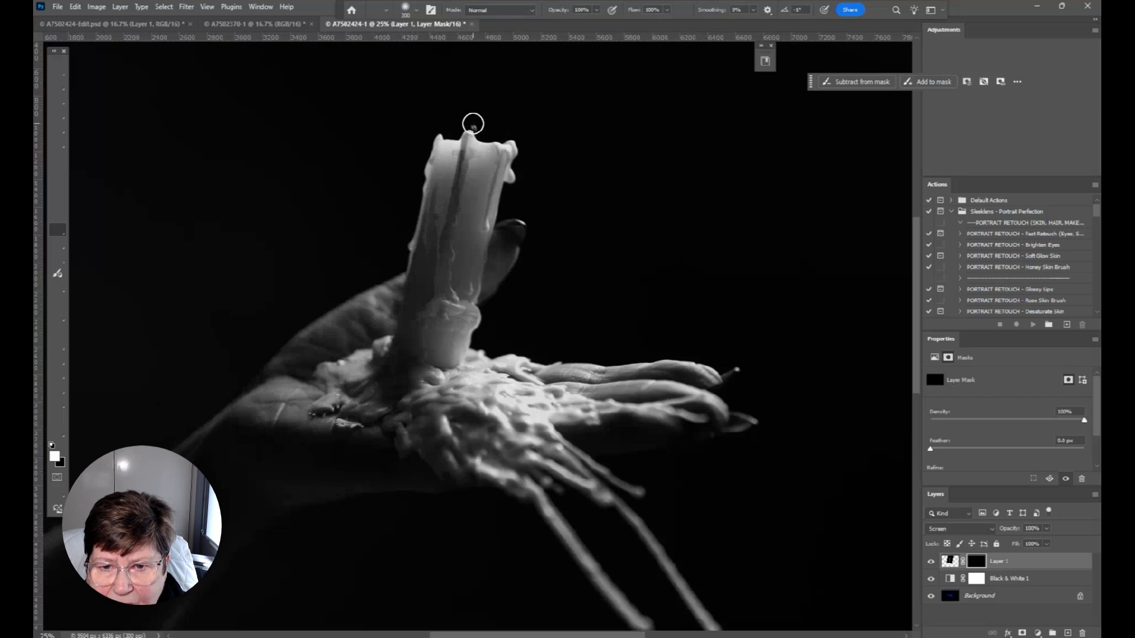
pyautogui.moveTo(474, 119); pyautogui.dragTo(499, 26)
pyautogui.scroll(1, 529, 227)
pyautogui.scroll(1, 529, 227)
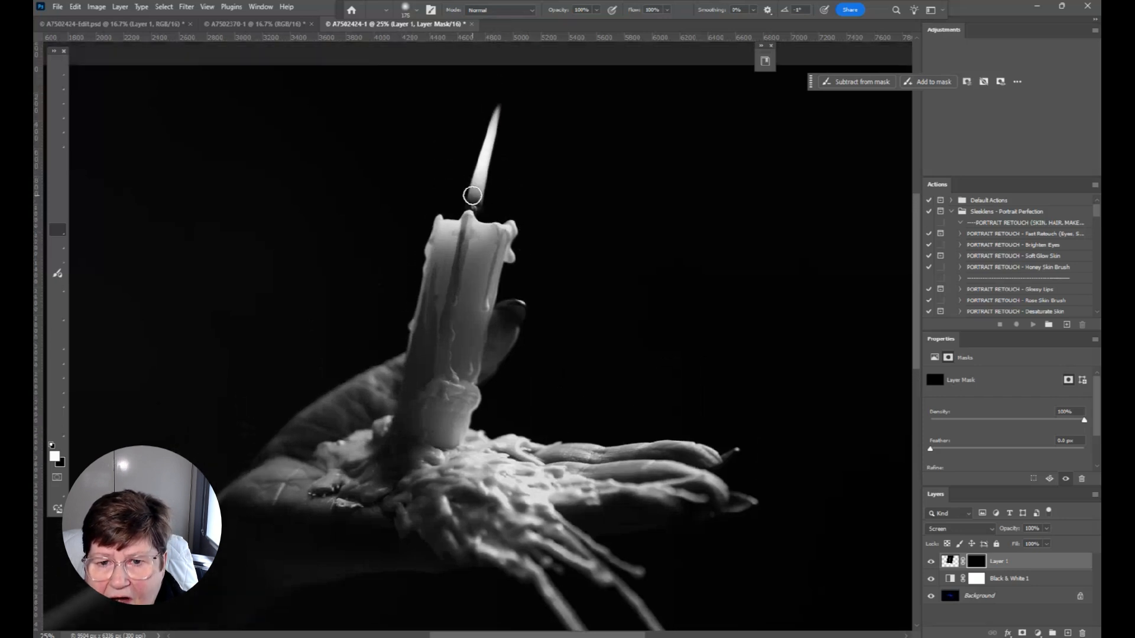
pyautogui.moveTo(473, 202); pyautogui.dragTo(509, 75)
# Paint black on the mask around the base of the wick to hide leftover candle edges
pyautogui.press('x')
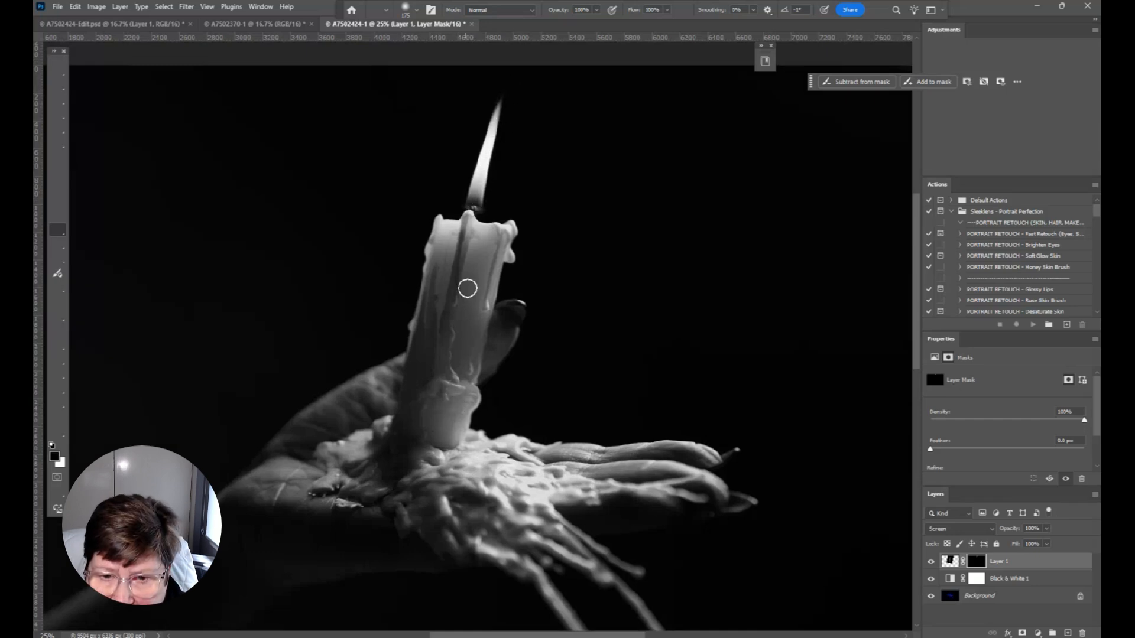
pyautogui.moveTo(464, 208); pyautogui.dragTo(484, 213)
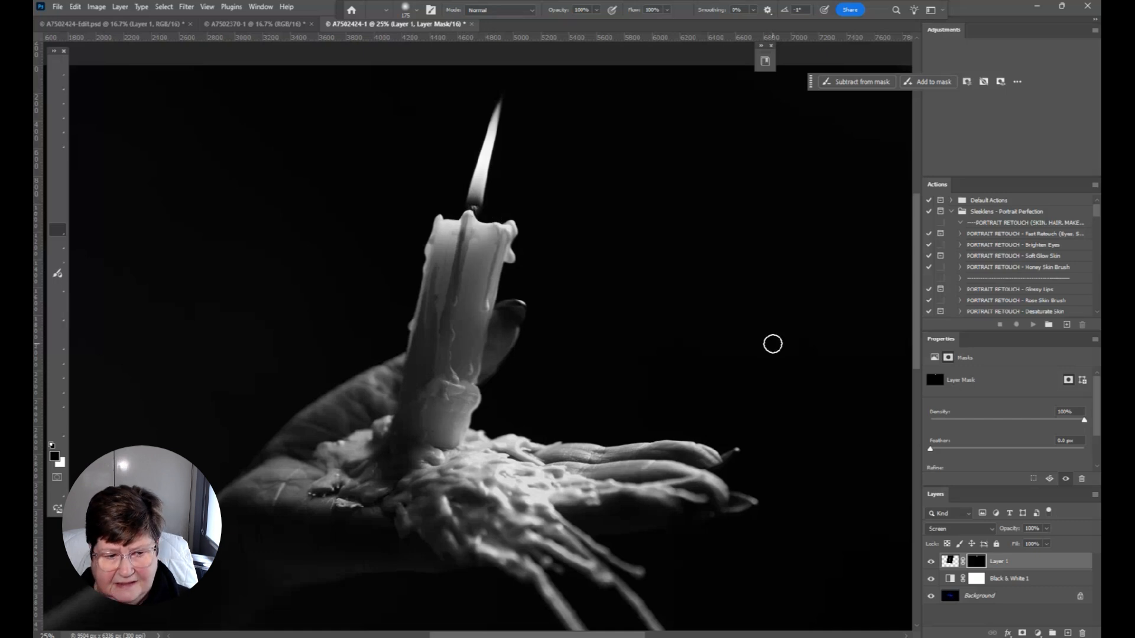
pyautogui.hotkey('ctrl', '0')
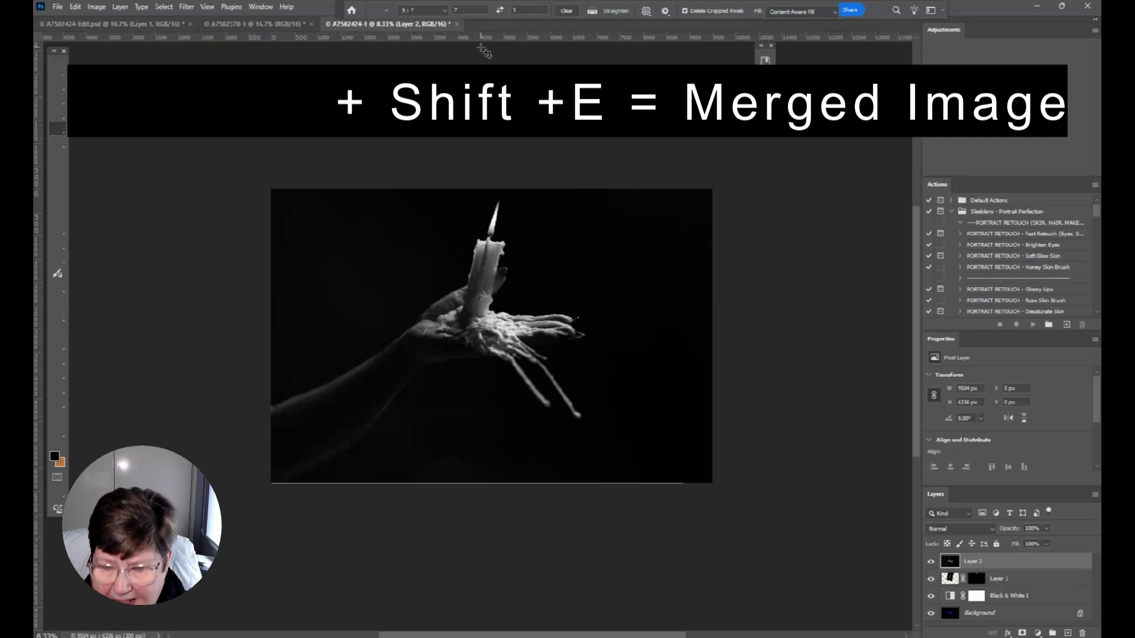
# Crop the merged image to 5:7 with the picture shifted down, filling the extra space above the flame with Generative Expand
pyautogui.click(490, 226)
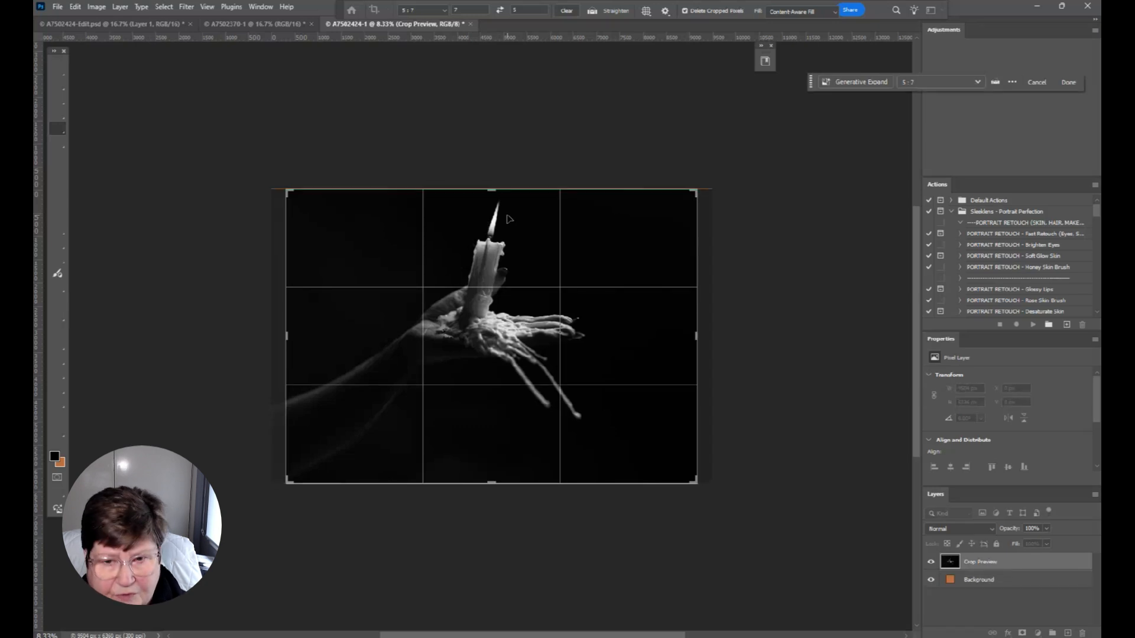
pyautogui.press('Down')
pyautogui.press('Down')
pyautogui.press('Down')
pyautogui.press('Down')
pyautogui.press('Down')
pyautogui.press('Down')
pyautogui.press('Down')
pyautogui.press('Down')
pyautogui.press('Down')
pyautogui.press('Down')
pyautogui.press('Down')
pyautogui.press('Down')
pyautogui.press('Down')
pyautogui.press('Down')
pyautogui.press('Down')
pyautogui.press('Down')
pyautogui.press('Down')
pyautogui.press('Down')
pyautogui.press('Down')
pyautogui.press('Down')
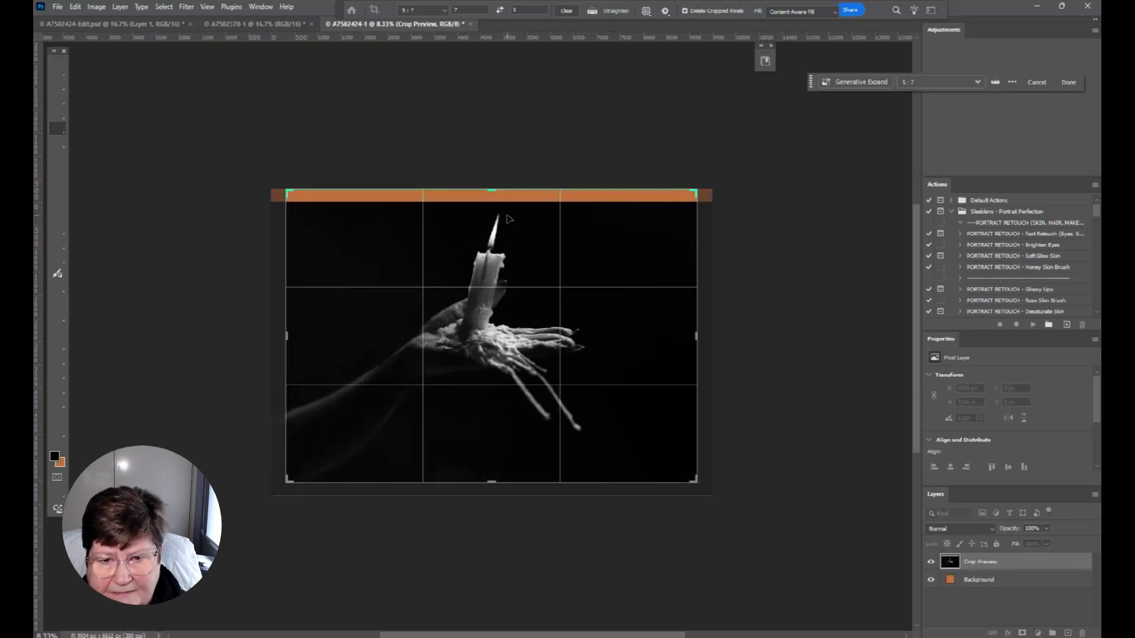
pyautogui.press('Down')
pyautogui.press('Down')
pyautogui.press('Down')
pyautogui.press('Down')
pyautogui.press('Down')
pyautogui.press('Down')
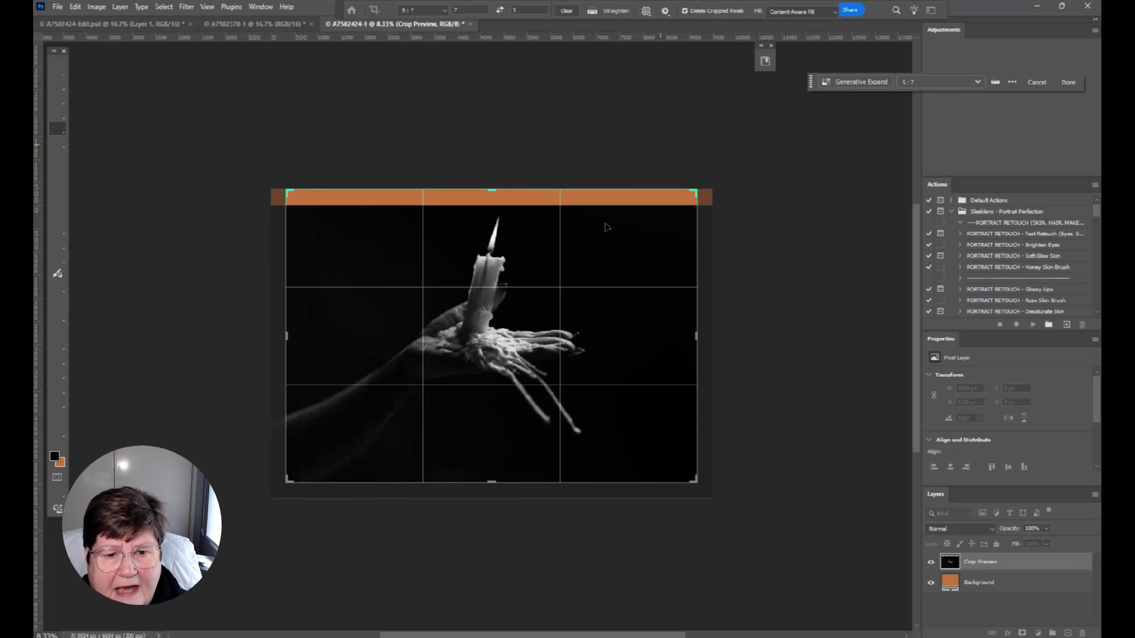
pyautogui.press('Escape')
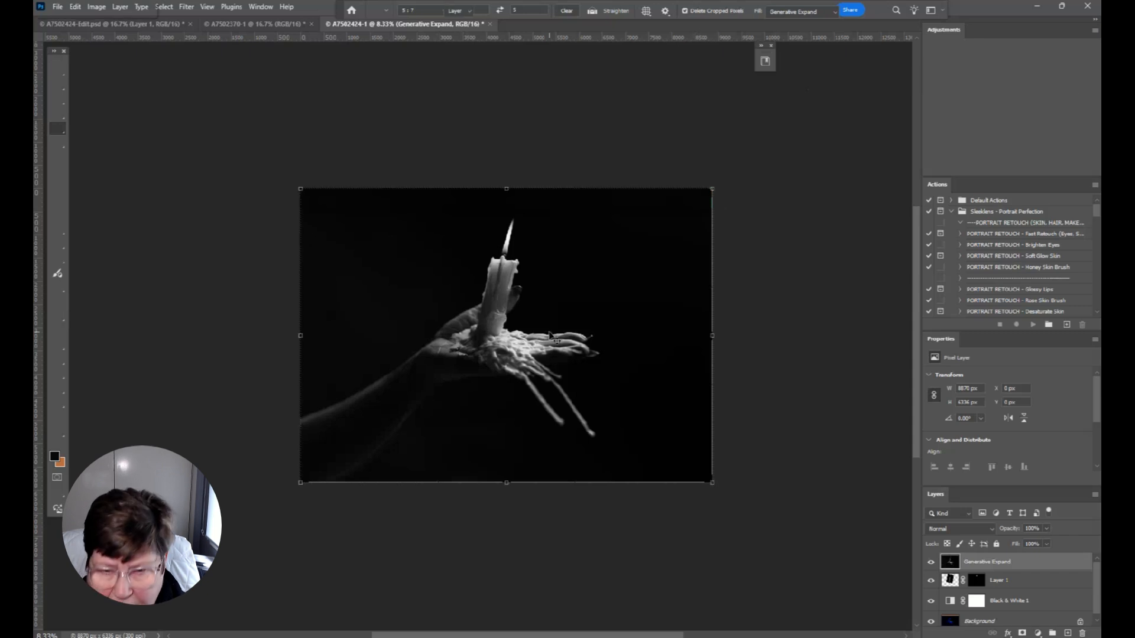
pyautogui.press('v')
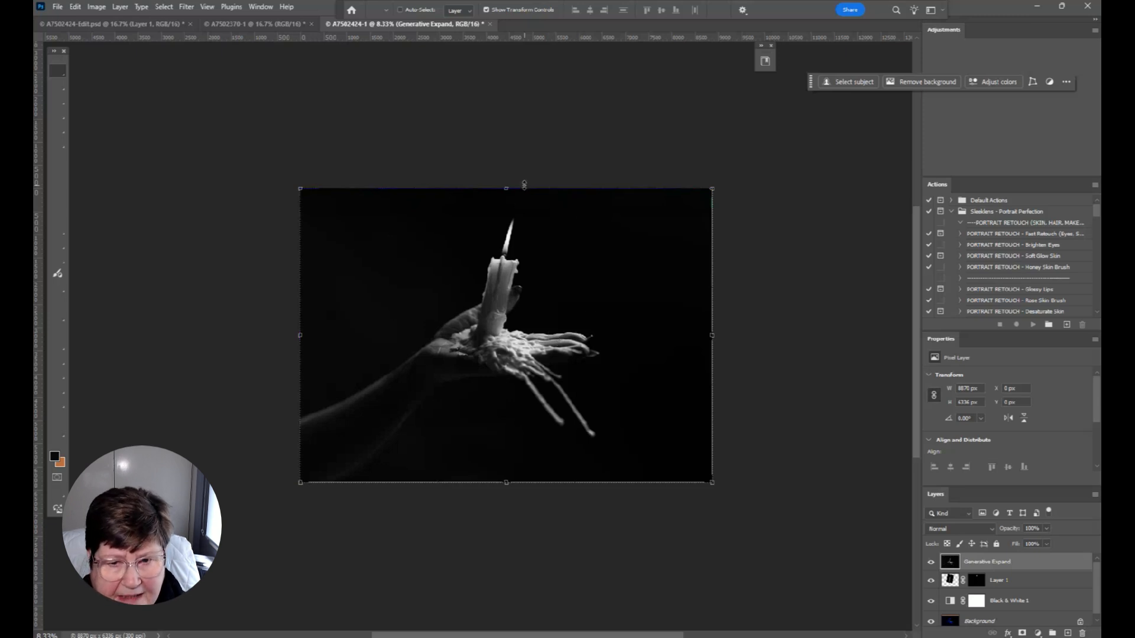
# Add a new layer and paint a single white glow over the flame with a very large brush at 0% hardness
pyautogui.click(1068, 633)
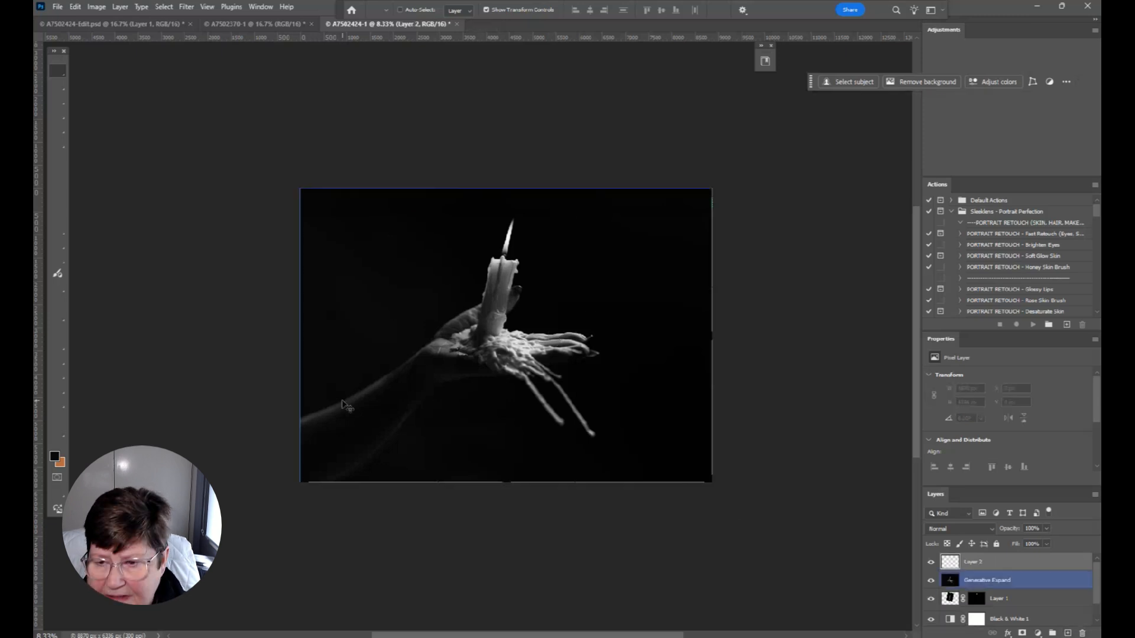
pyautogui.press('b')
pyautogui.press('x')
pyautogui.press(']')
pyautogui.press(']')
pyautogui.press(']')
pyautogui.press(']')
pyautogui.press(']')
pyautogui.press(']')
pyautogui.press(']')
pyautogui.press(']')
pyautogui.press(']')
pyautogui.press(']')
pyautogui.press(']')
pyautogui.press(']')
pyautogui.press(']')
pyautogui.press(']')
pyautogui.press(']')
pyautogui.rightClick(506, 246)
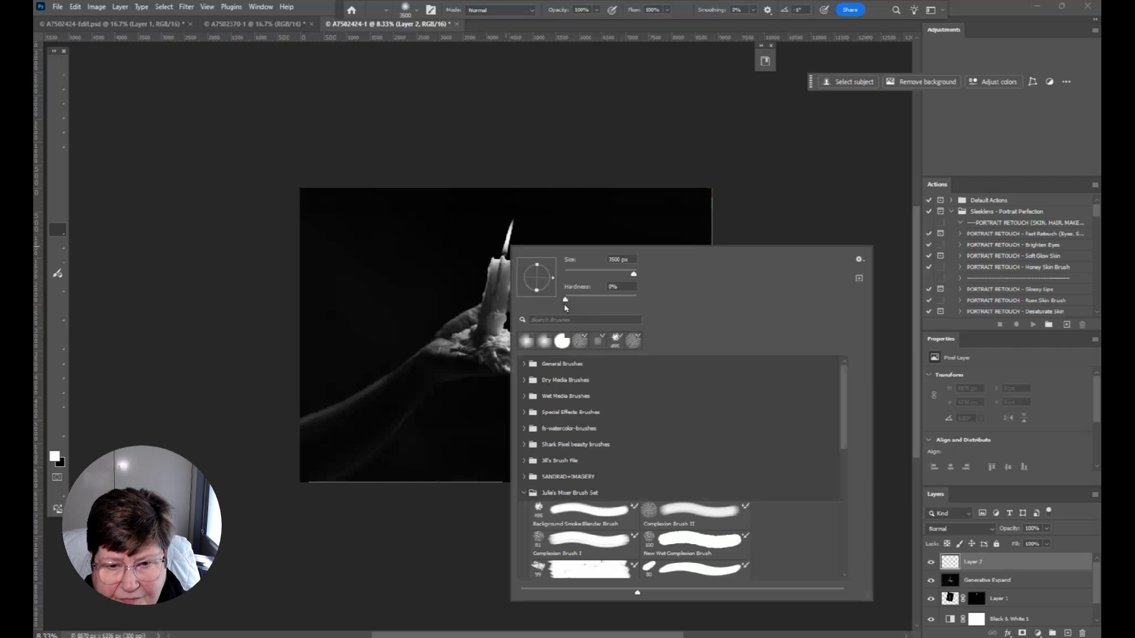
pyautogui.click(645, 88)
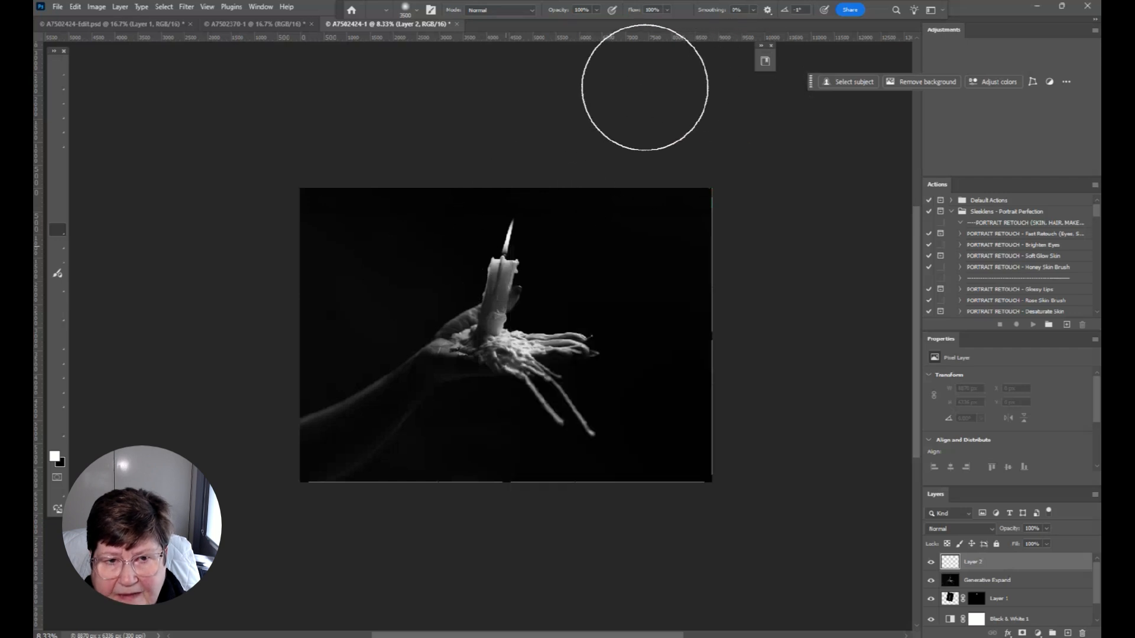
pyautogui.click(500, 246)
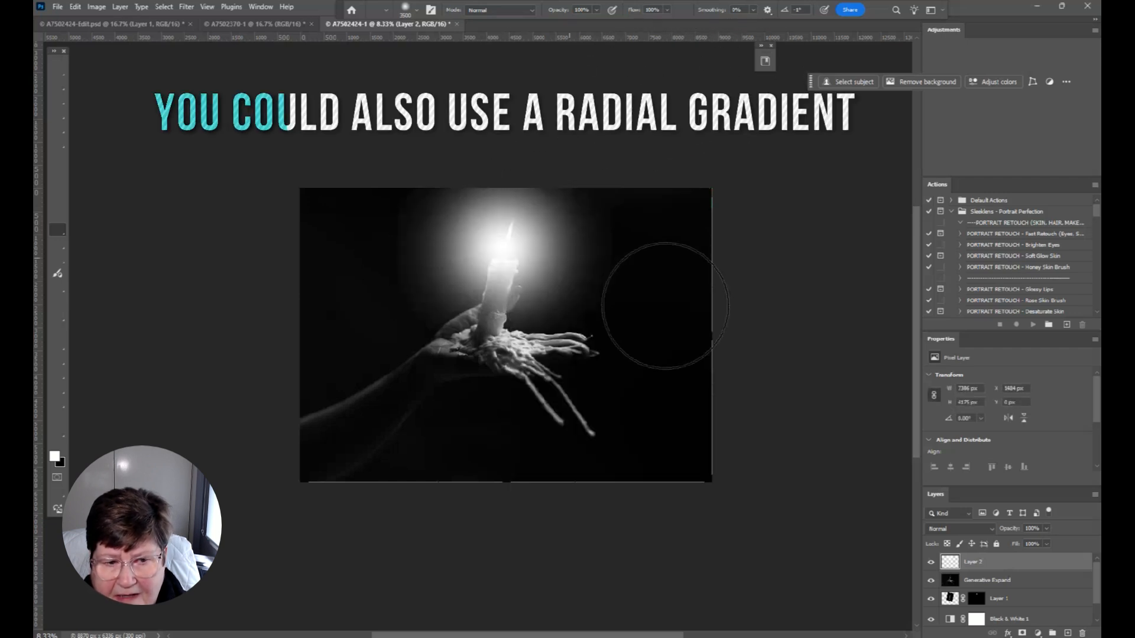
# Set the glow layer's blend mode to Screen and lower its opacity to 21%
pyautogui.click(968, 533)
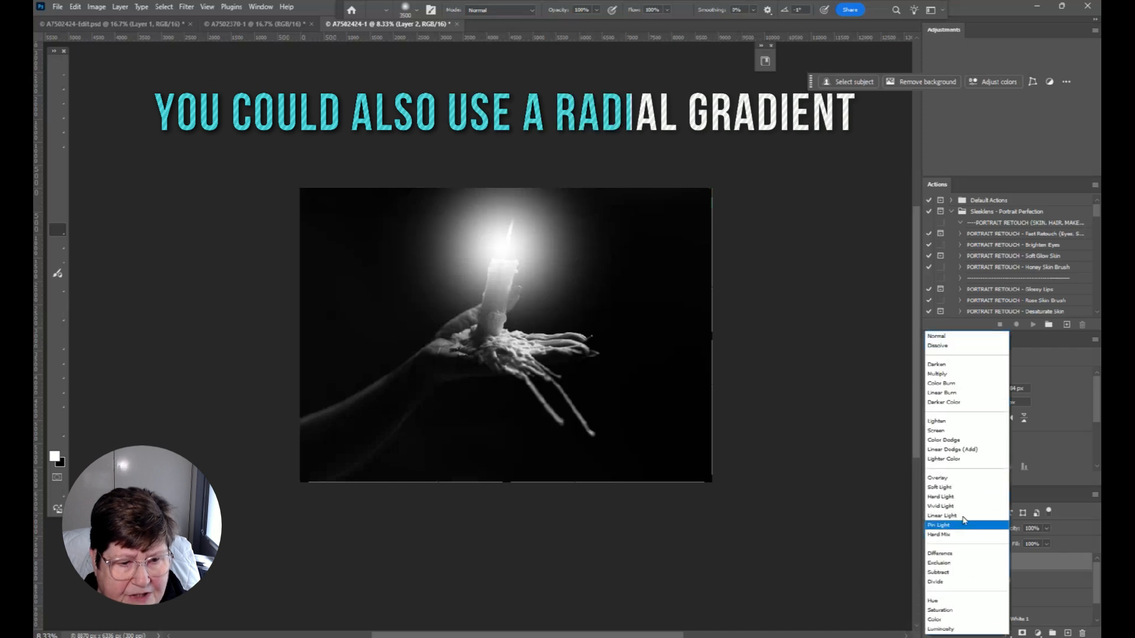
pyautogui.click(934, 431)
pyautogui.click(1047, 529)
pyautogui.moveTo(1047, 542); pyautogui.dragTo(1008, 549)
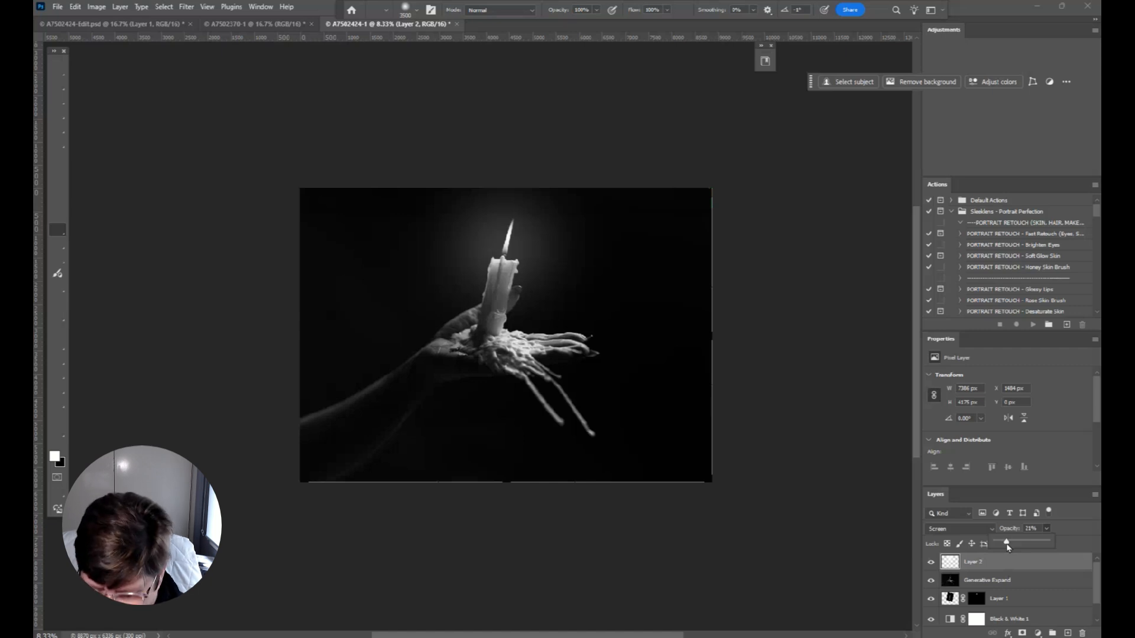
# Stamp all visible layers into a new merged layer and open it in DxO FilmPack 8
pyautogui.hotkey('ctrl', 'shift', 'alt', 'e')
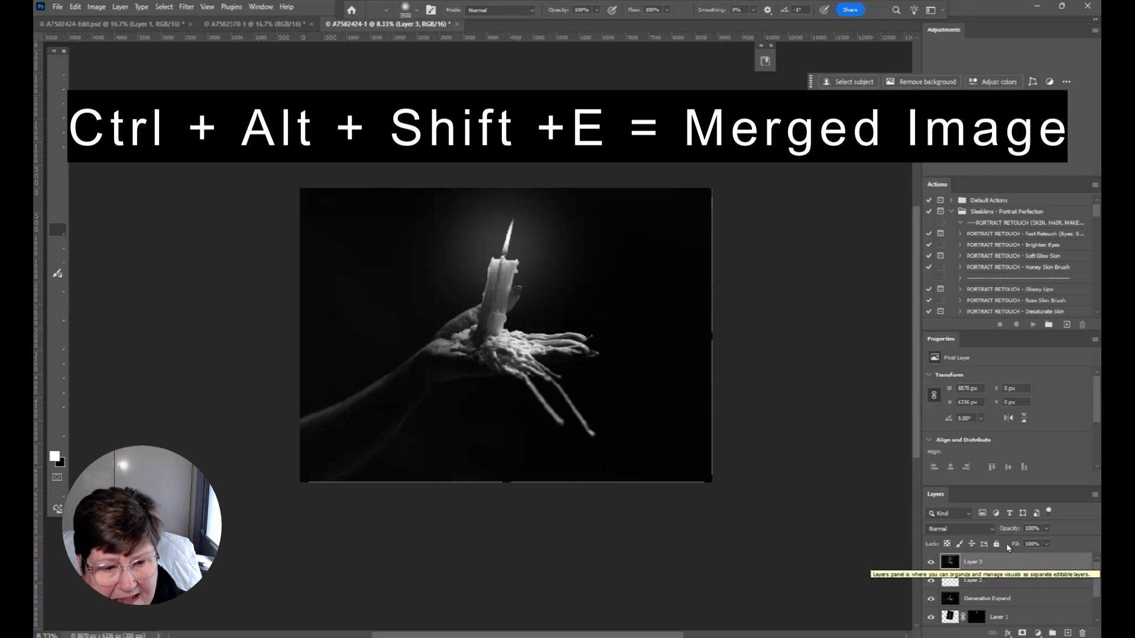
pyautogui.press('v')
pyautogui.click(186, 7)
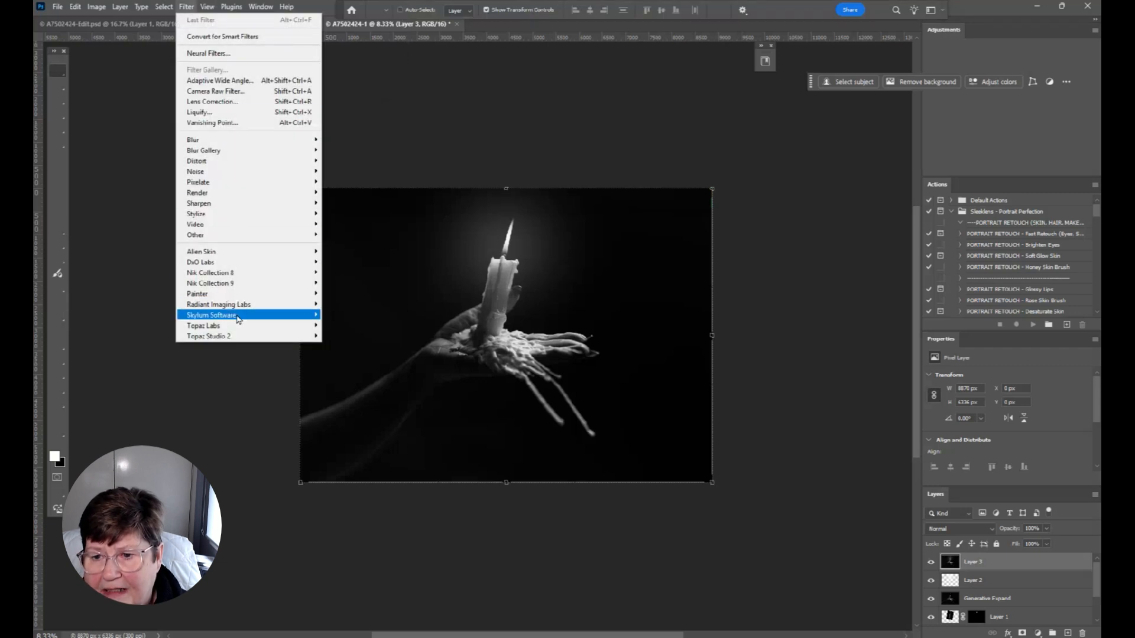
pyautogui.moveTo(223, 265)
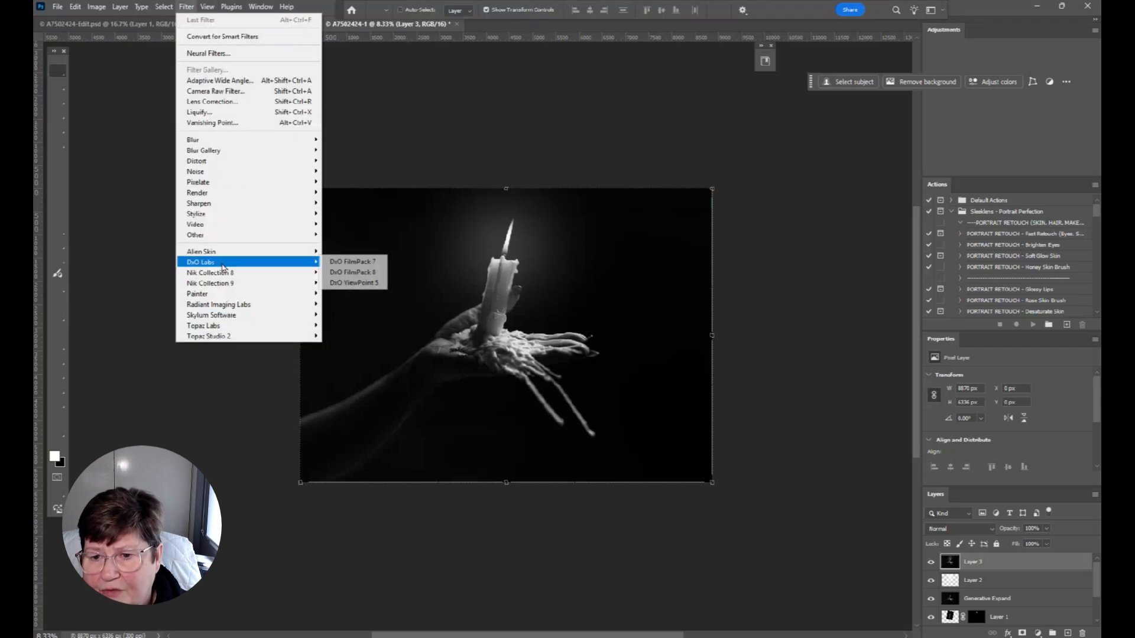
pyautogui.click(350, 273)
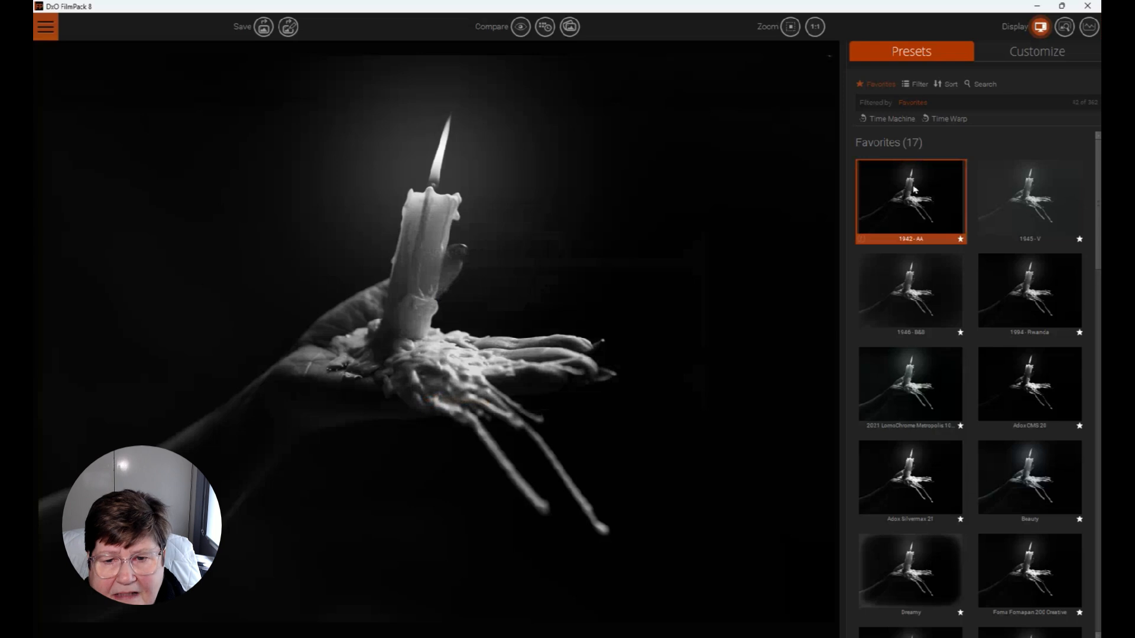
# Try the 1942, 1946 - B&B, 2021 LomoChrome Metropolis and 1994 - Rwanda favorite presets on the photo
pyautogui.click(914, 189)
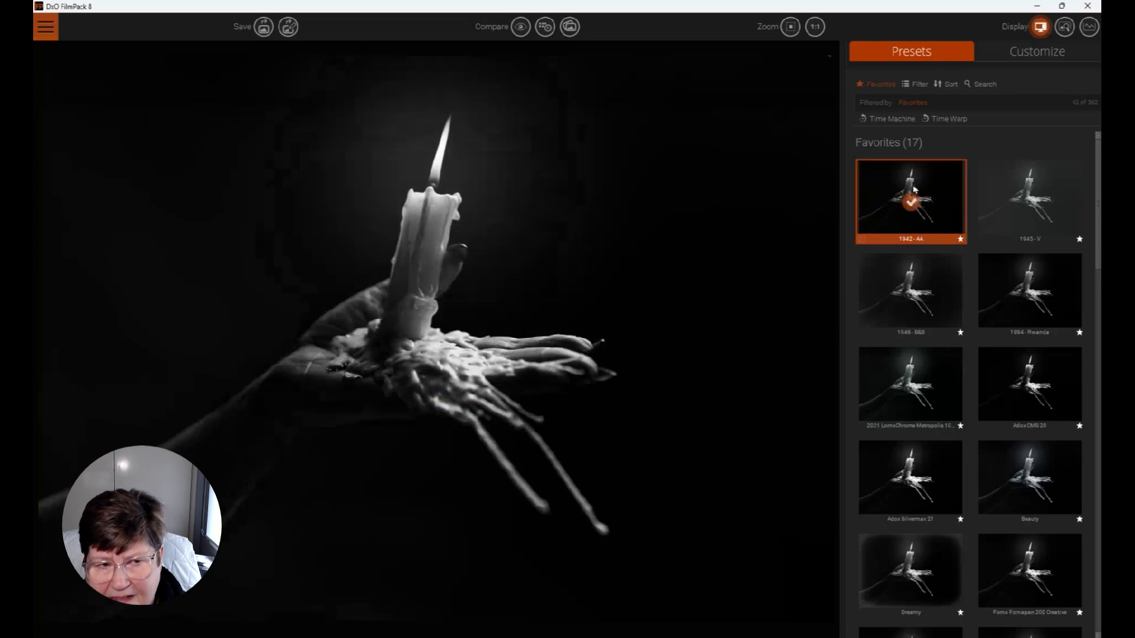
pyautogui.click(929, 301)
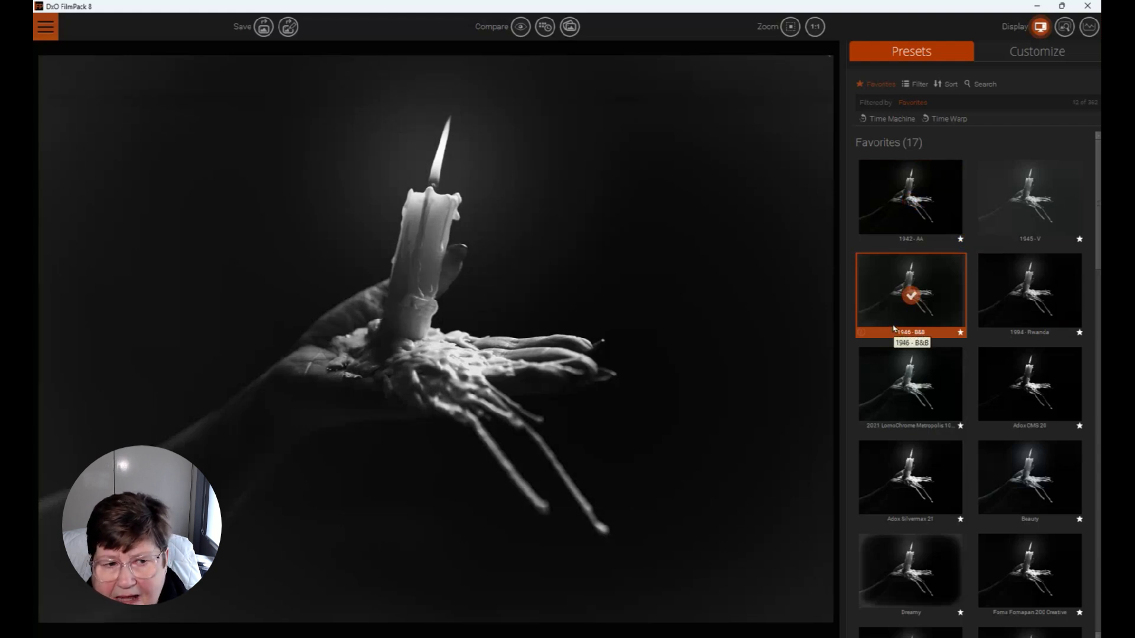
pyautogui.scroll(-3, 894, 329)
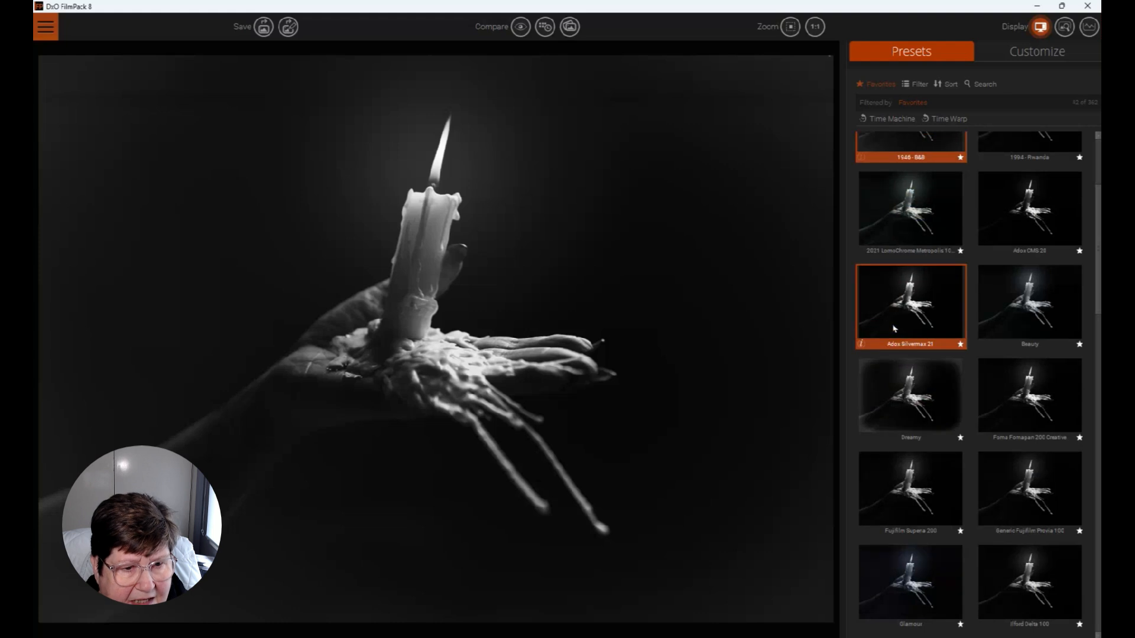
pyautogui.click(901, 226)
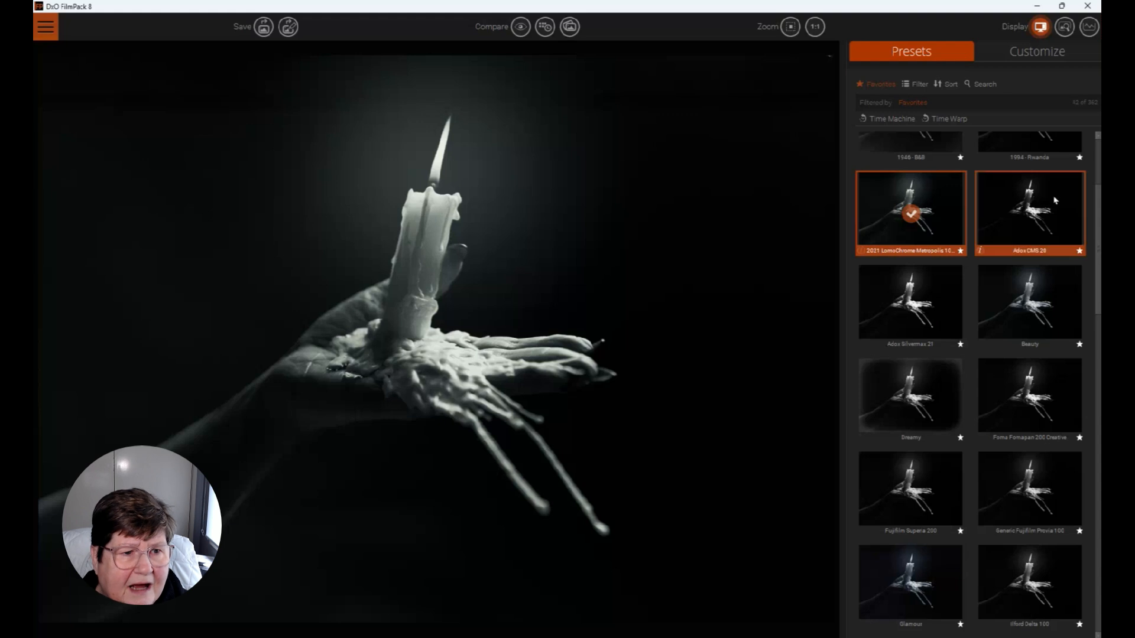
pyautogui.scroll(2, 1041, 225)
pyautogui.click(1024, 248)
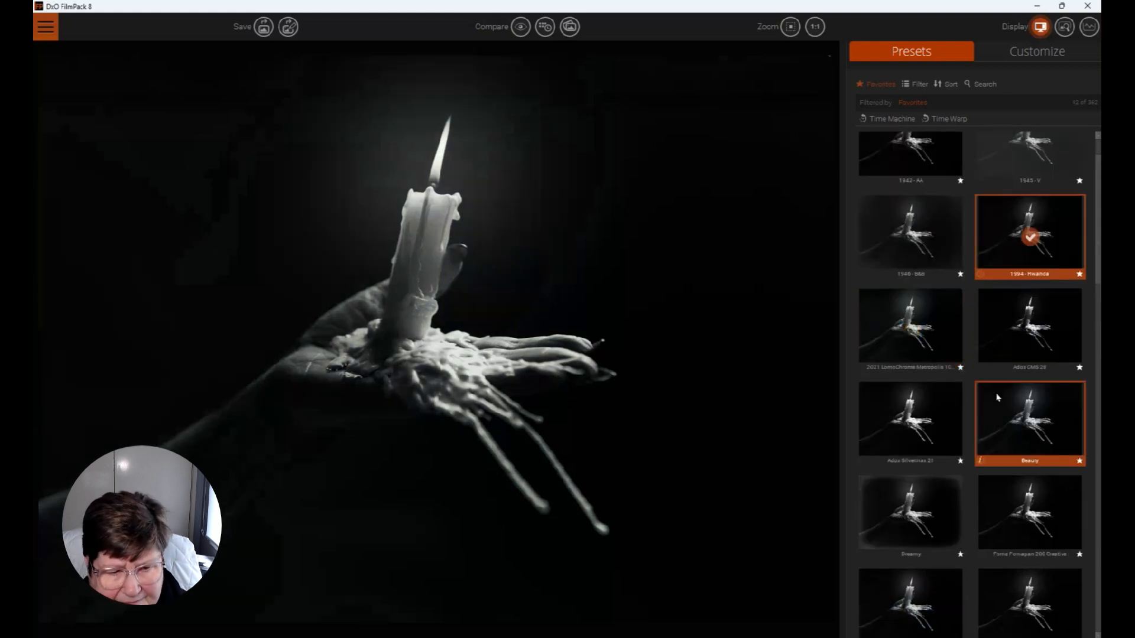
# Apply the Silent movie preset from the favorites to the candle photo
pyautogui.scroll(-2, 945, 521)
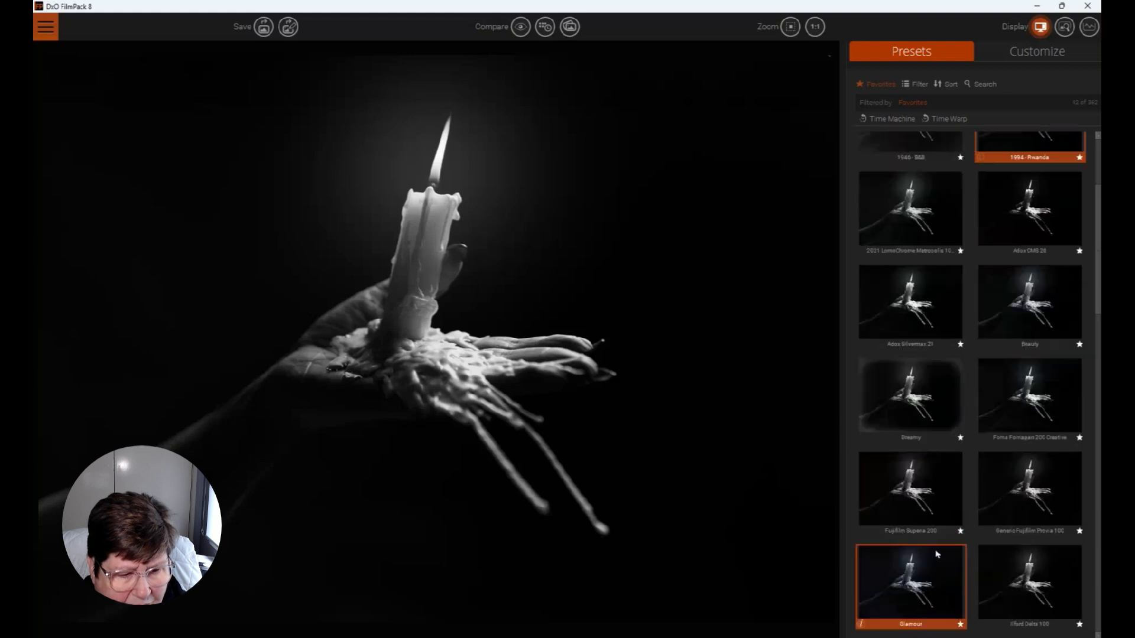
pyautogui.scroll(-3, 940, 550)
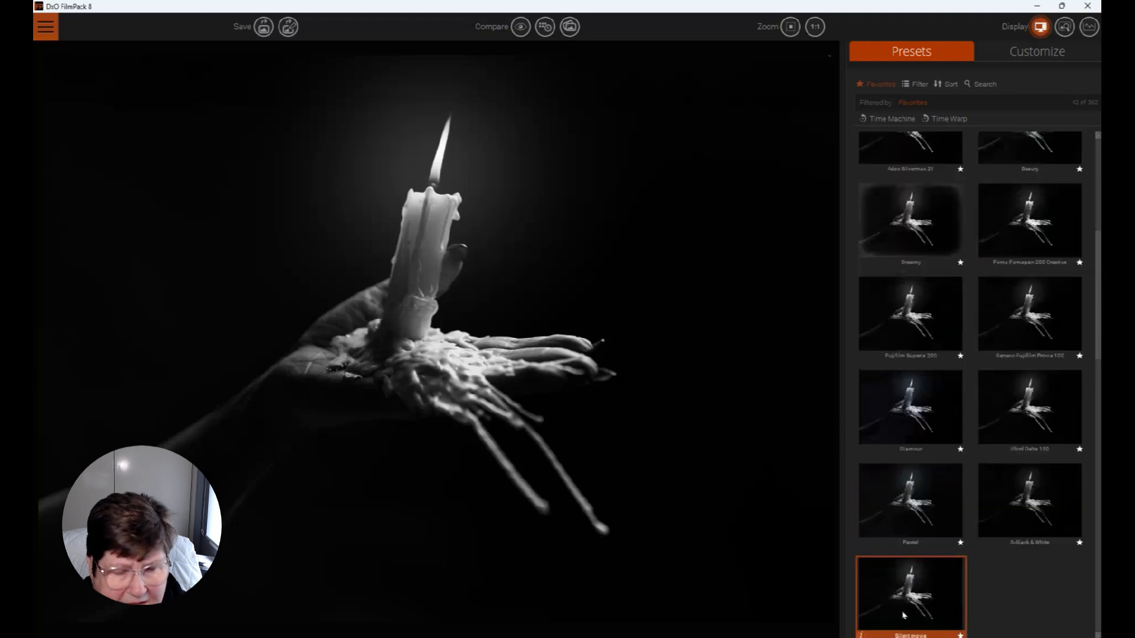
pyautogui.click(903, 615)
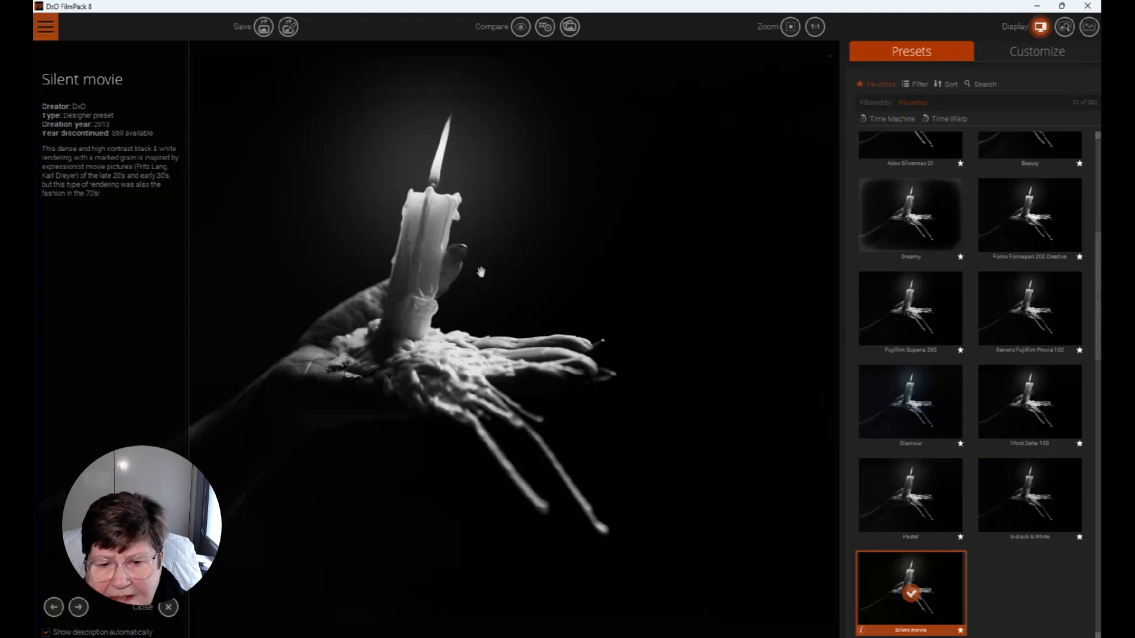
# Reduce the film grain intensity to 0 and save the rendering back to Photoshop
pyautogui.click(1040, 55)
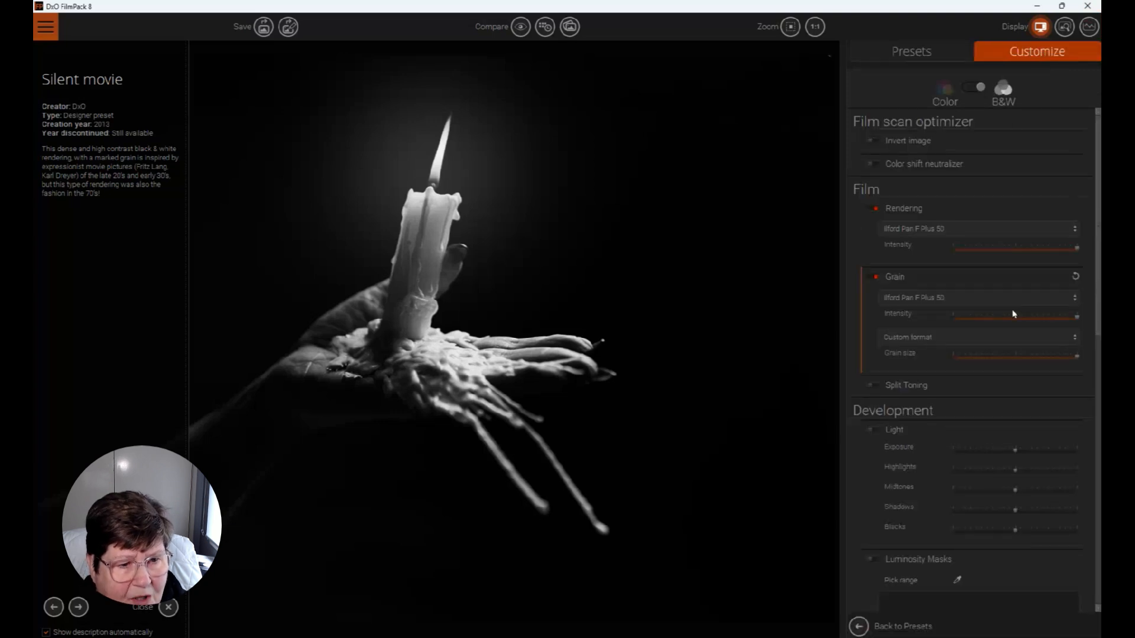
pyautogui.moveTo(1080, 321); pyautogui.dragTo(936, 317)
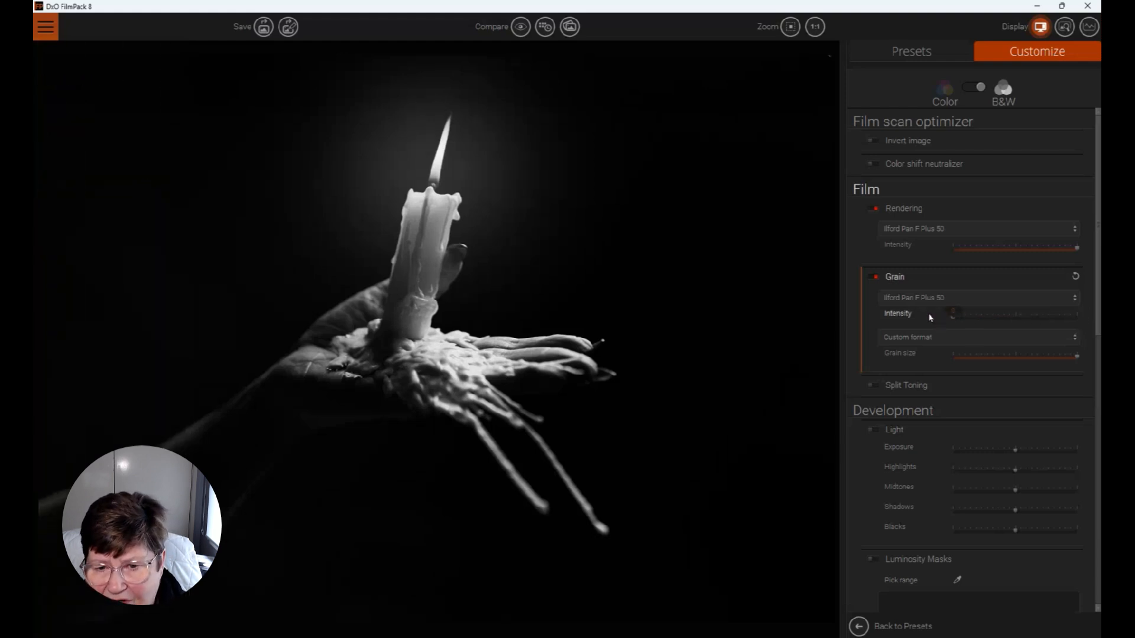
pyautogui.click(264, 27)
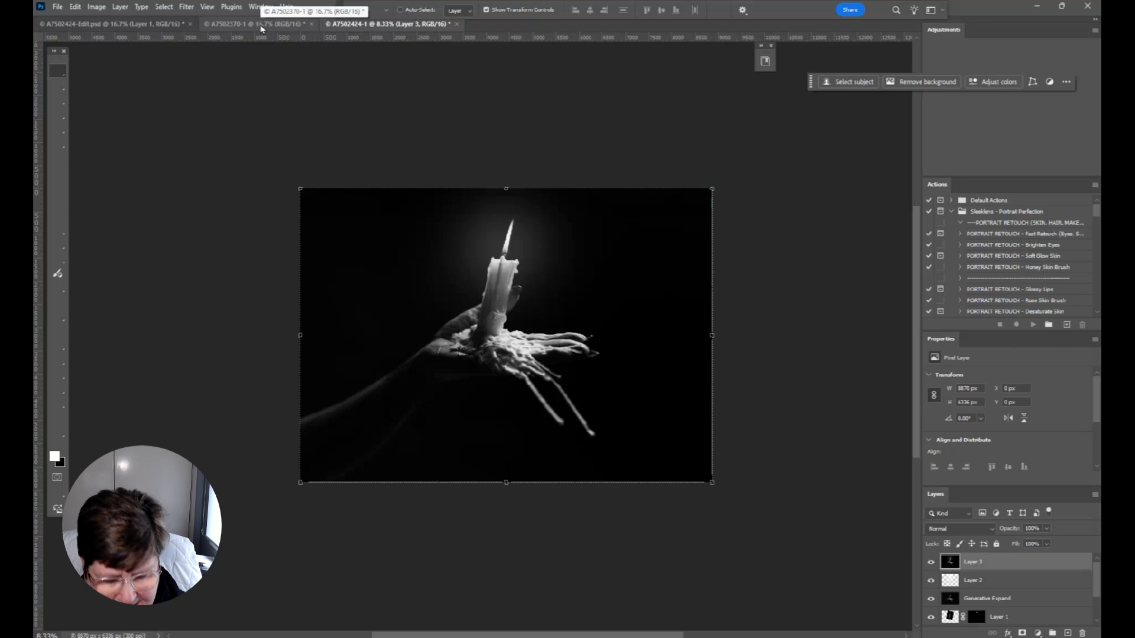
# Open the filtered merged layer in the Nik 9 Silver Efex filter
pyautogui.hotkey('ctrl', '0')
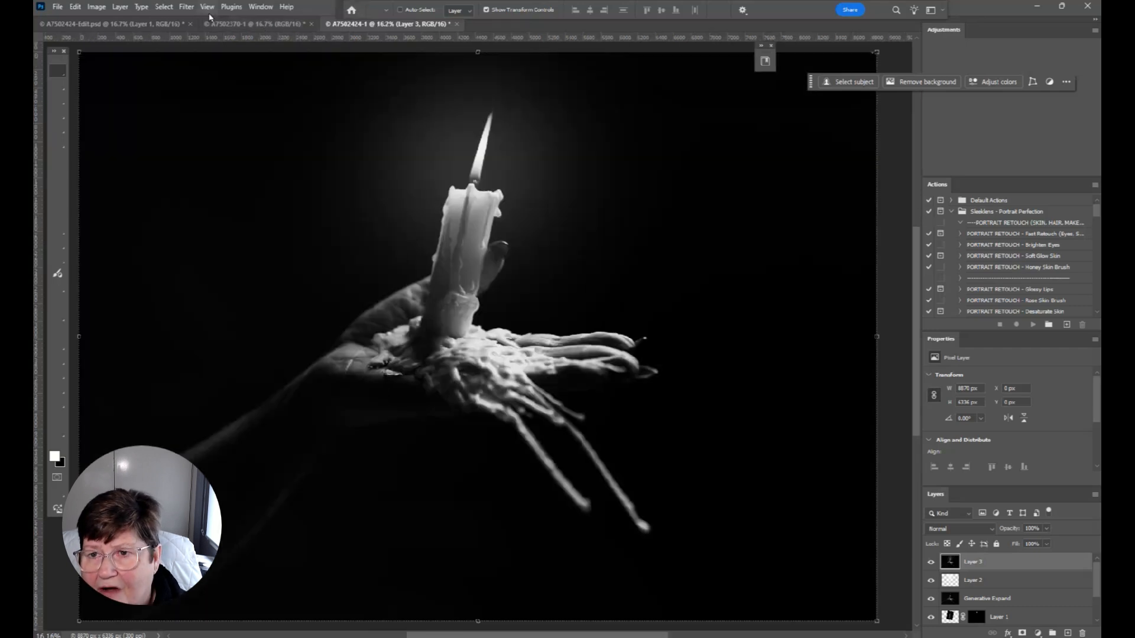
pyautogui.click(186, 7)
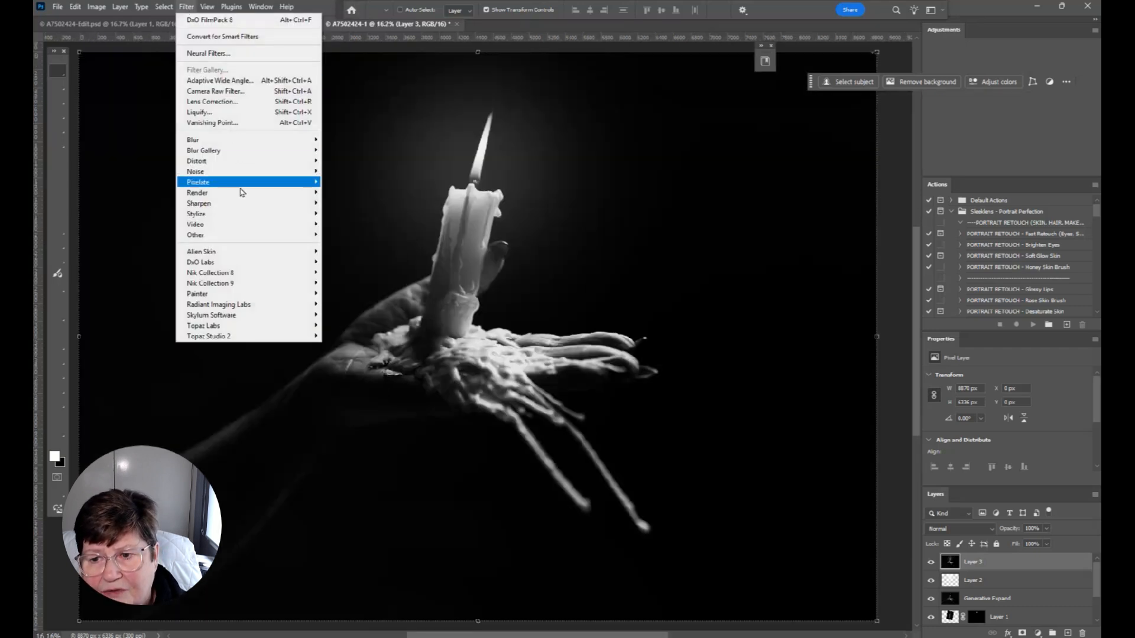
pyautogui.moveTo(241, 288)
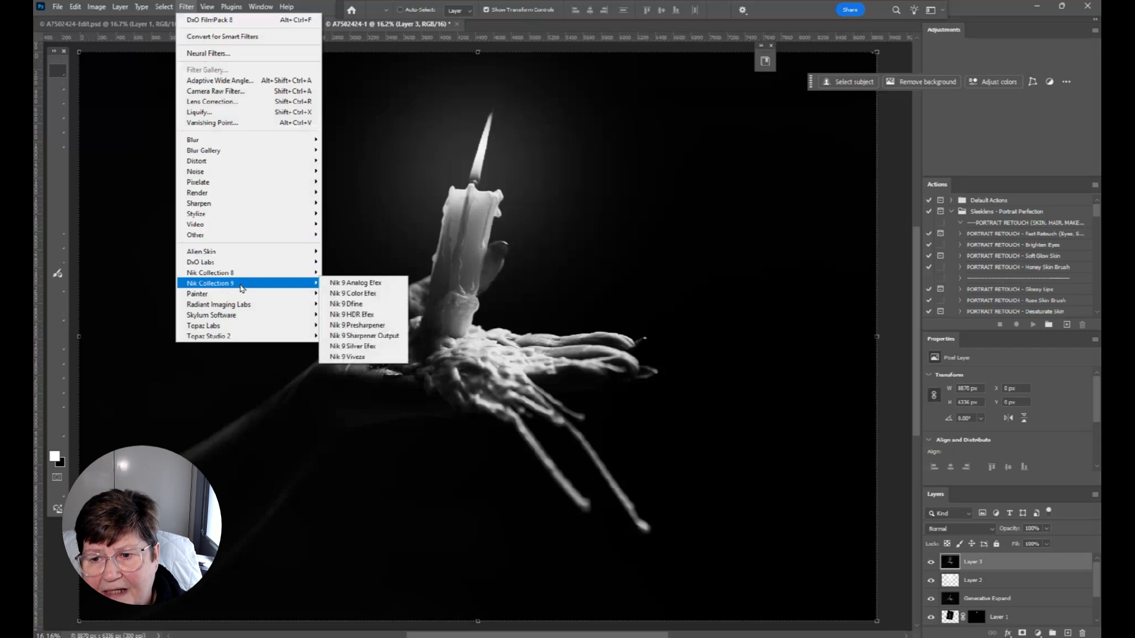
pyautogui.click(360, 349)
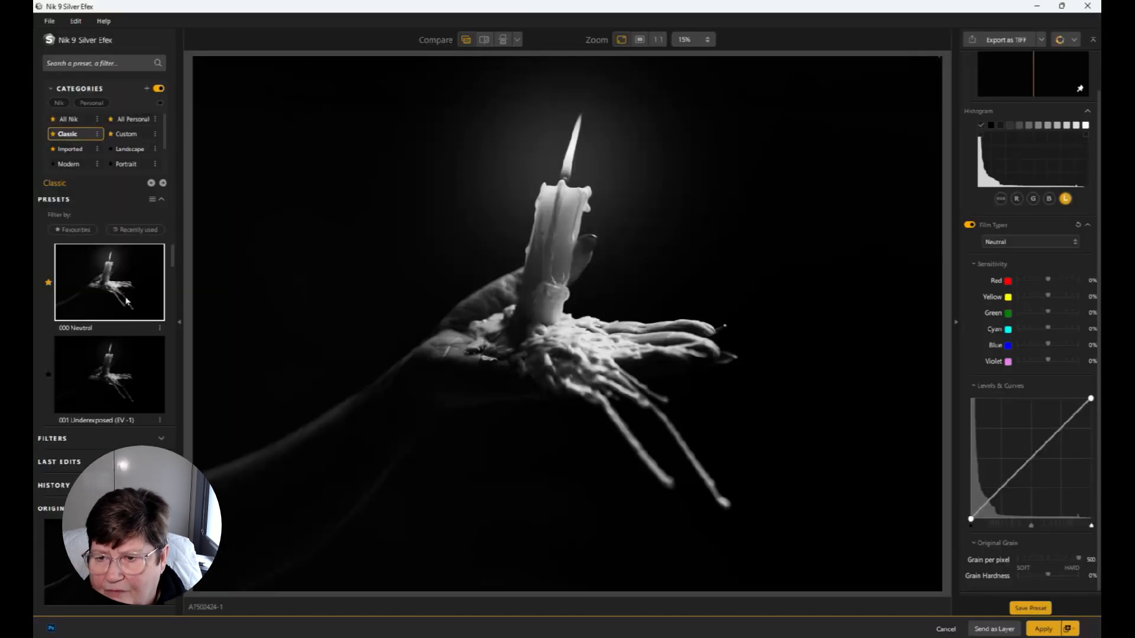
# Compare the Classic presets around 001 Underexposed (EV -1) and select 002 Overexposed (EV +1)
pyautogui.scroll(-2, 126, 301)
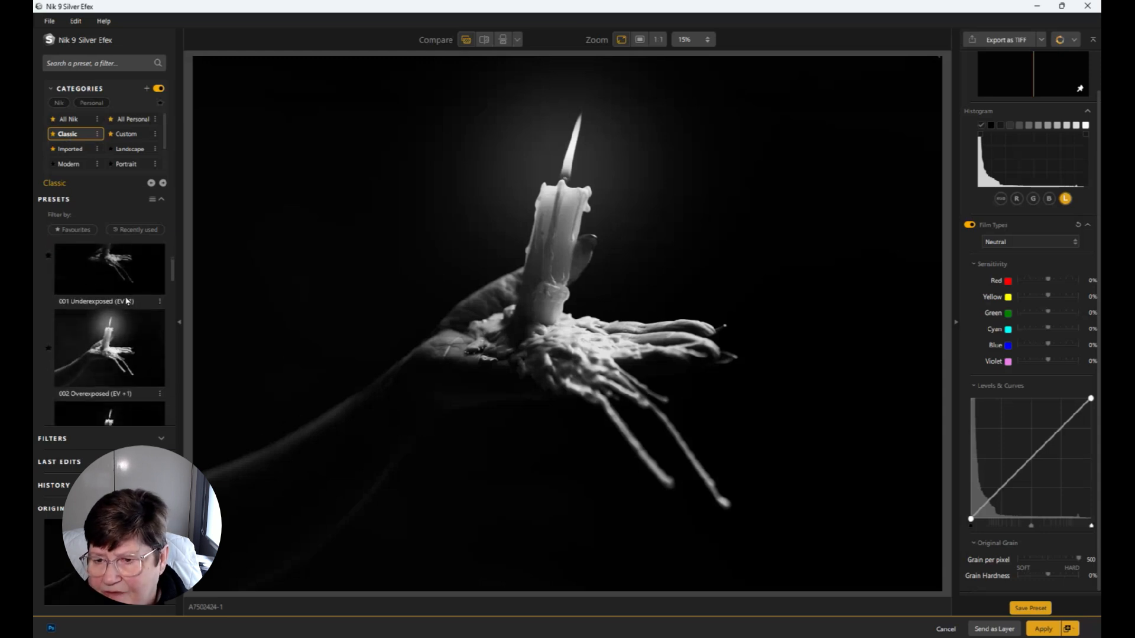
pyautogui.click(122, 359)
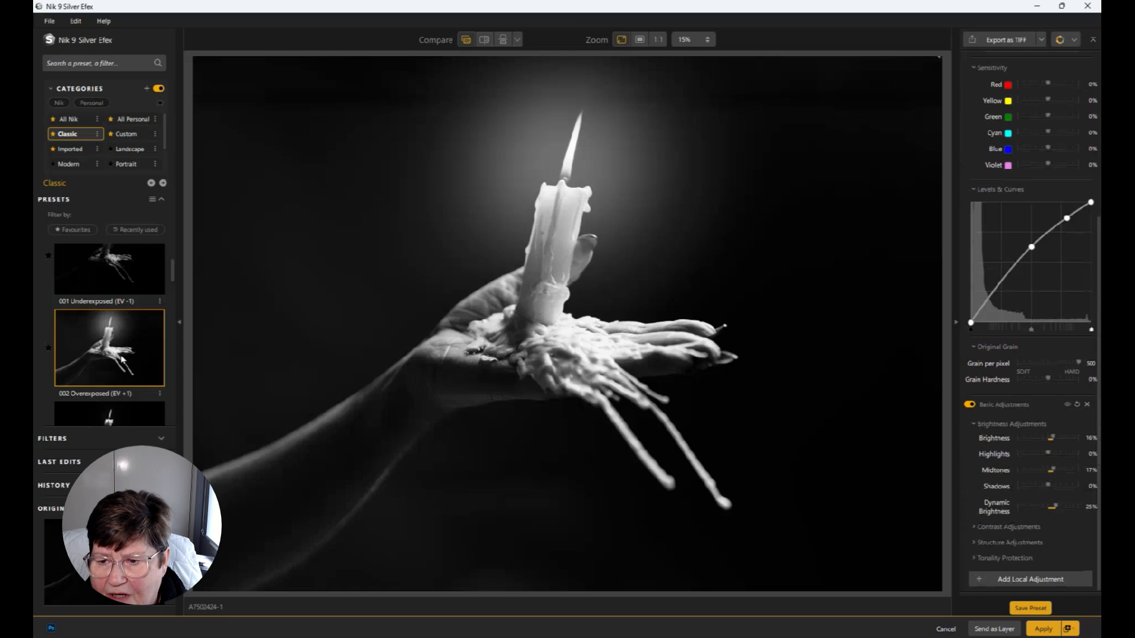
pyautogui.click(105, 264)
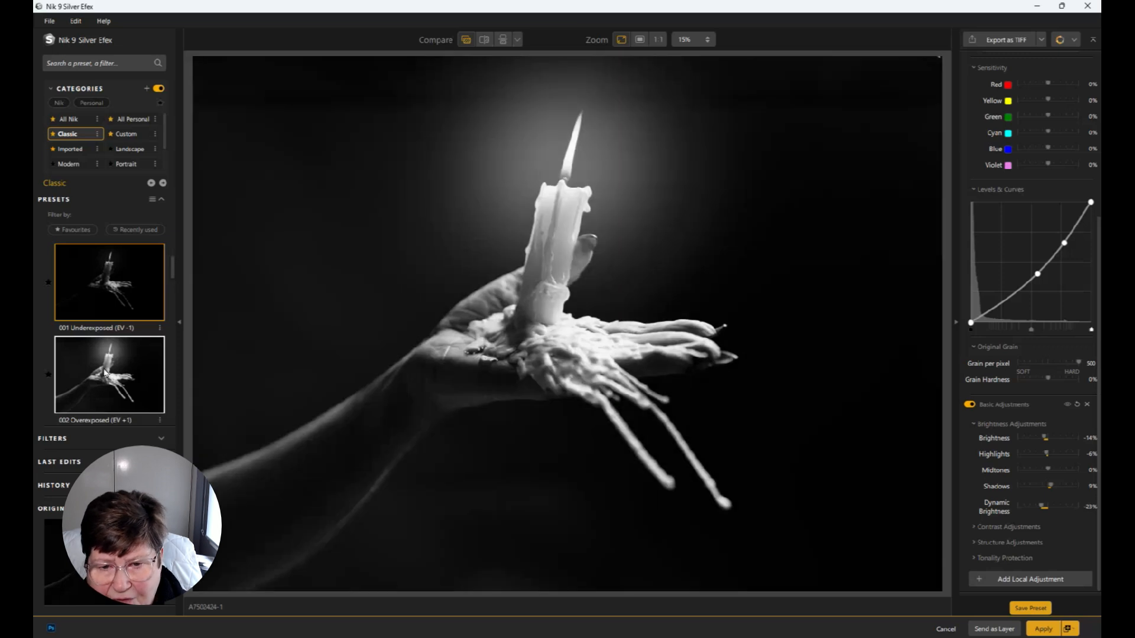
pyautogui.click(104, 372)
pyautogui.scroll(-3, 104, 373)
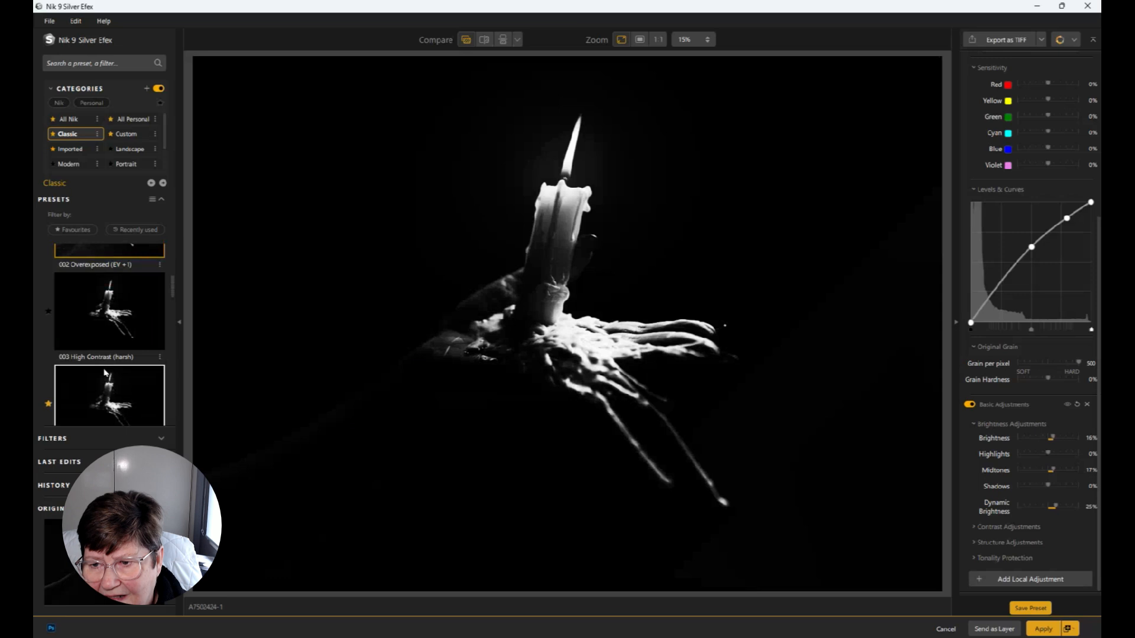
pyautogui.scroll(2, 104, 372)
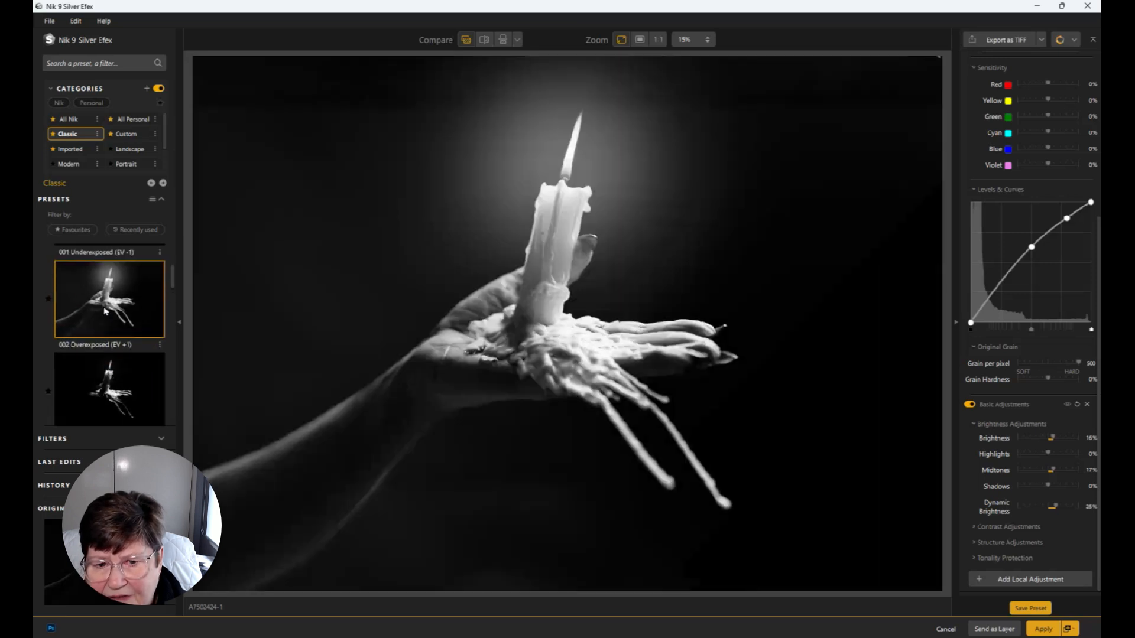
# Preview the Classic presets from 003 through 008 High Key 2 and select 007 High Key 1
pyautogui.scroll(-4, 104, 312)
pyautogui.scroll(-1, 104, 311)
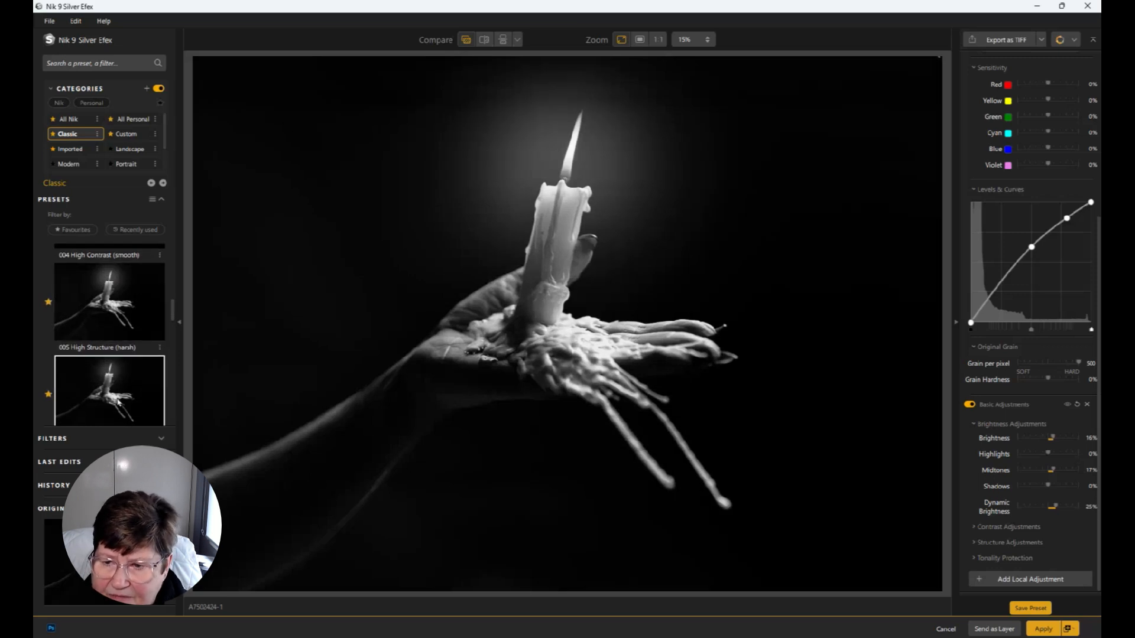
pyautogui.scroll(-1, 118, 402)
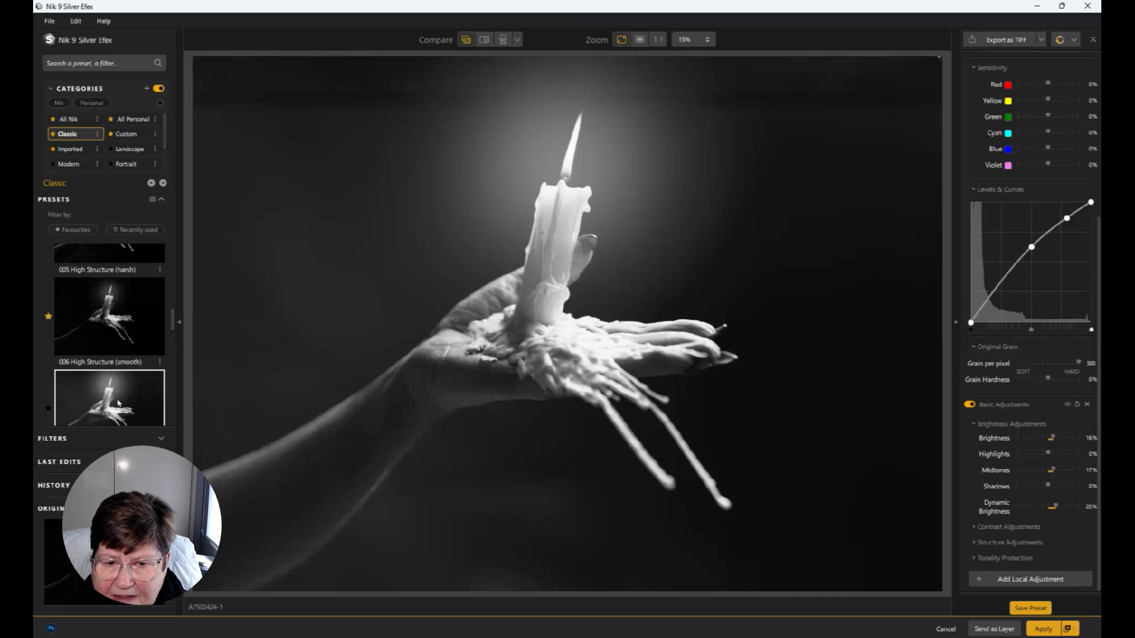
pyautogui.scroll(-1, 118, 402)
pyautogui.scroll(-1, 118, 403)
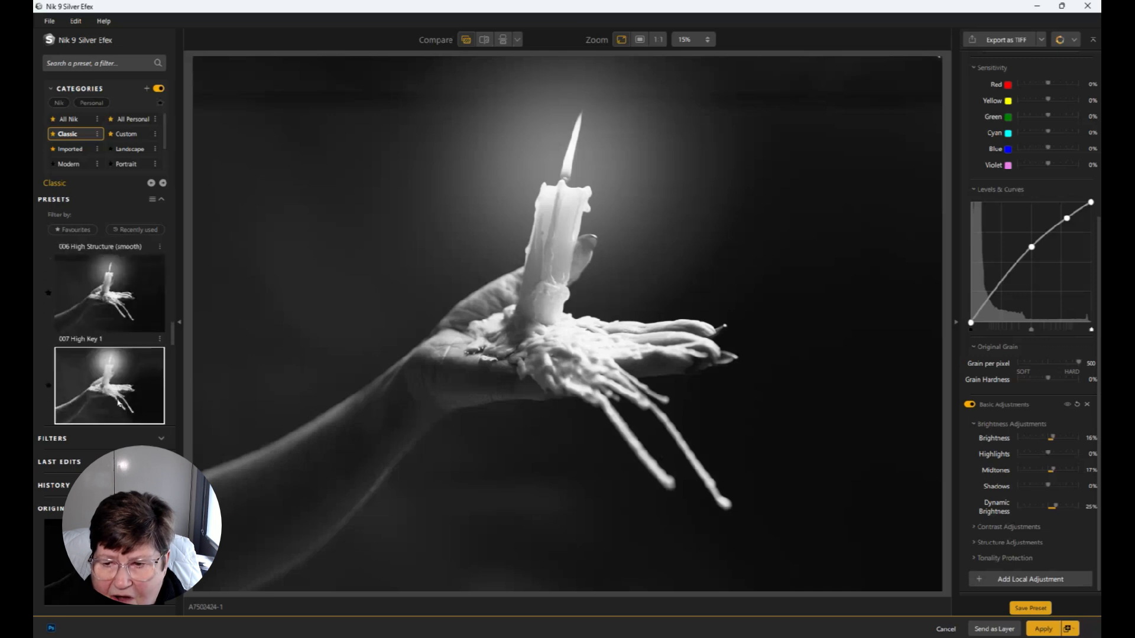
pyautogui.scroll(-1, 117, 403)
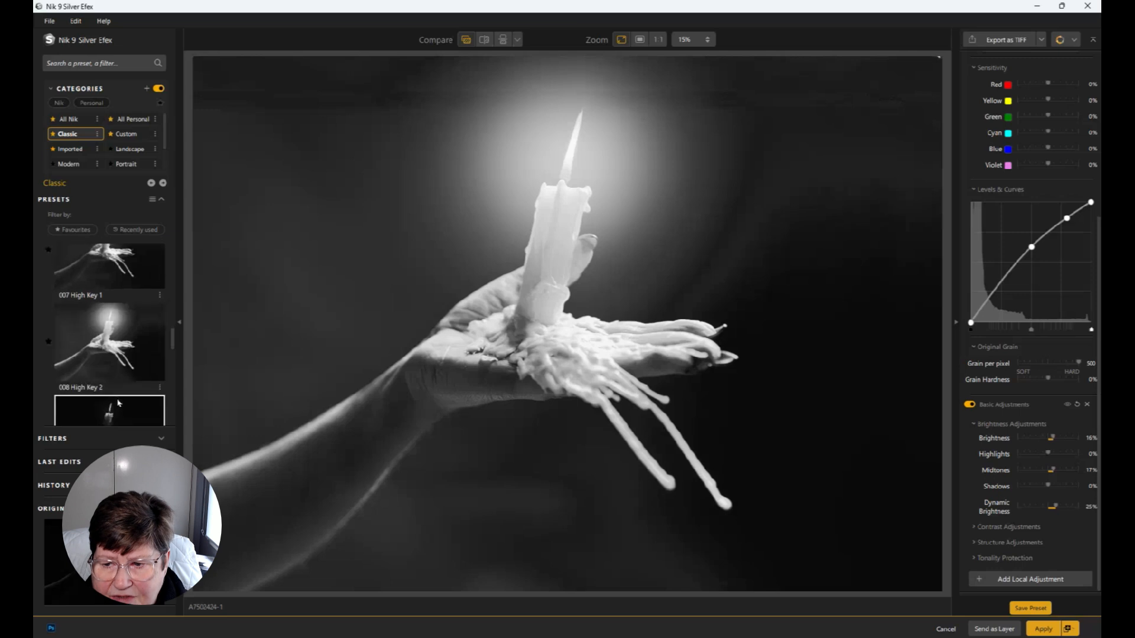
pyautogui.scroll(2, 118, 403)
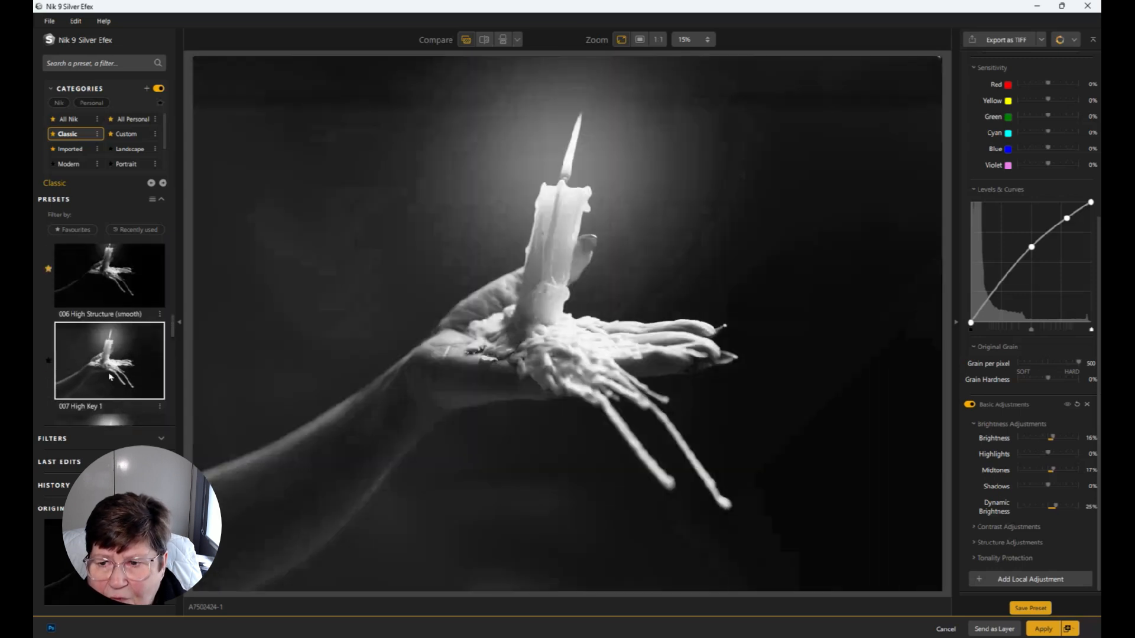
pyautogui.scroll(1, 109, 376)
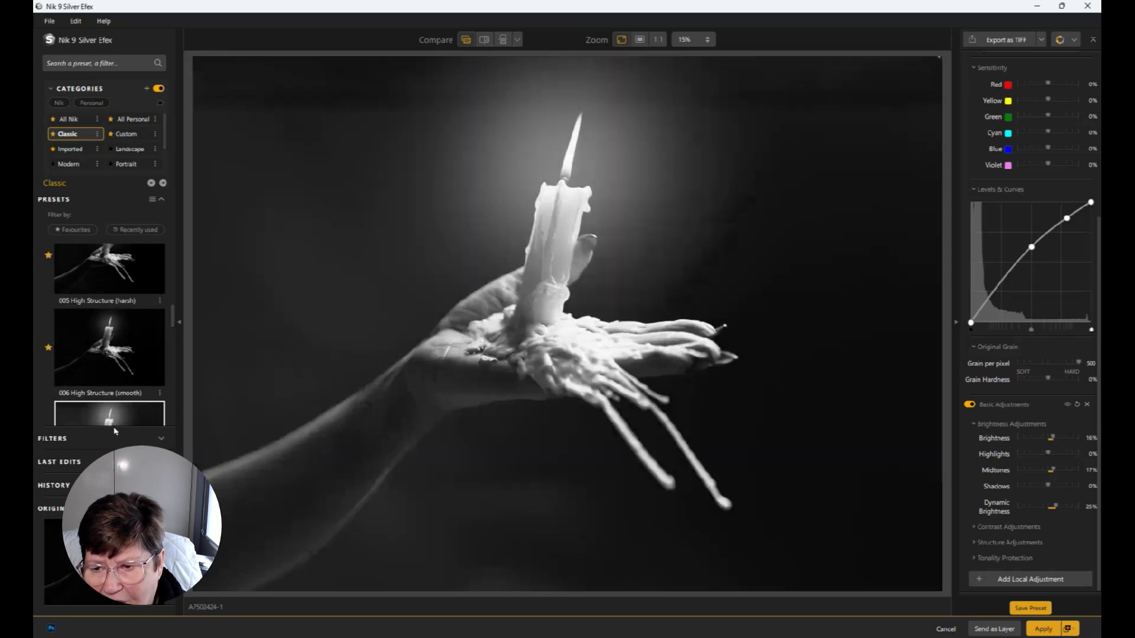
pyautogui.scroll(-1, 112, 402)
pyautogui.click(114, 400)
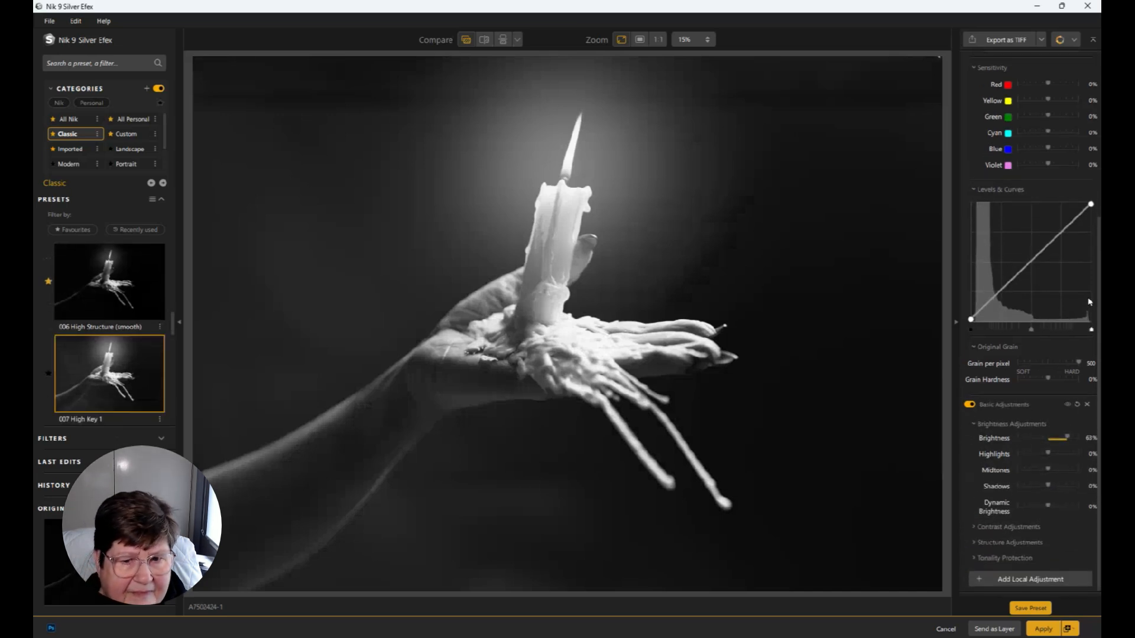
# Add shadow, midtone and highlight points to the Levels & Curves curve, lowering its white end and slightly raising its black end
pyautogui.click(1031, 259)
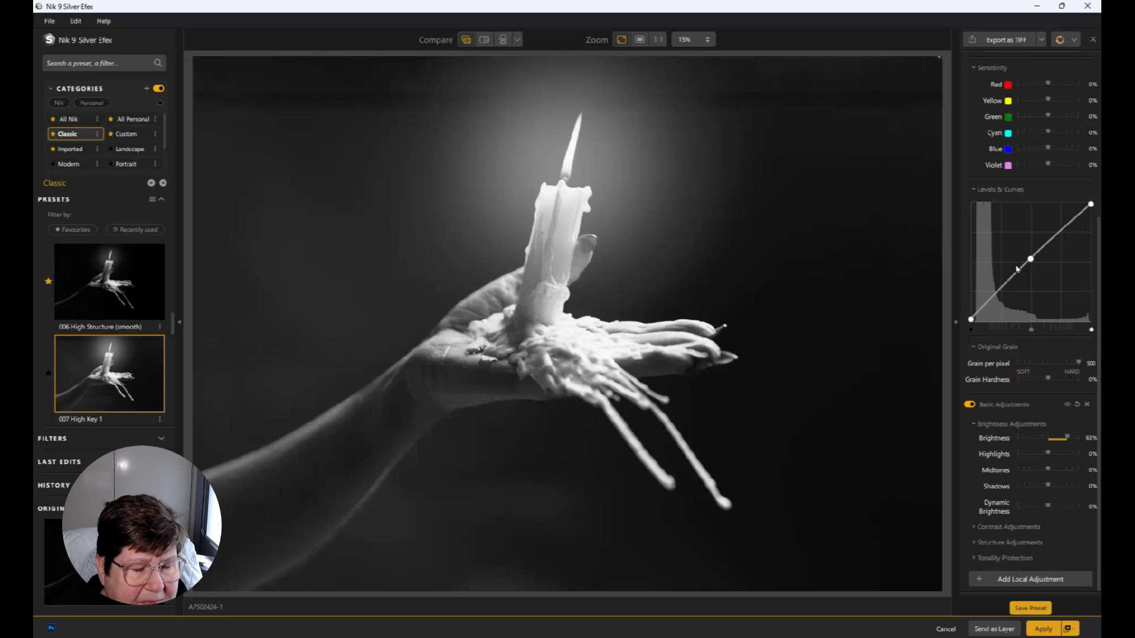
pyautogui.moveTo(1064, 233); pyautogui.dragTo(1093, 218)
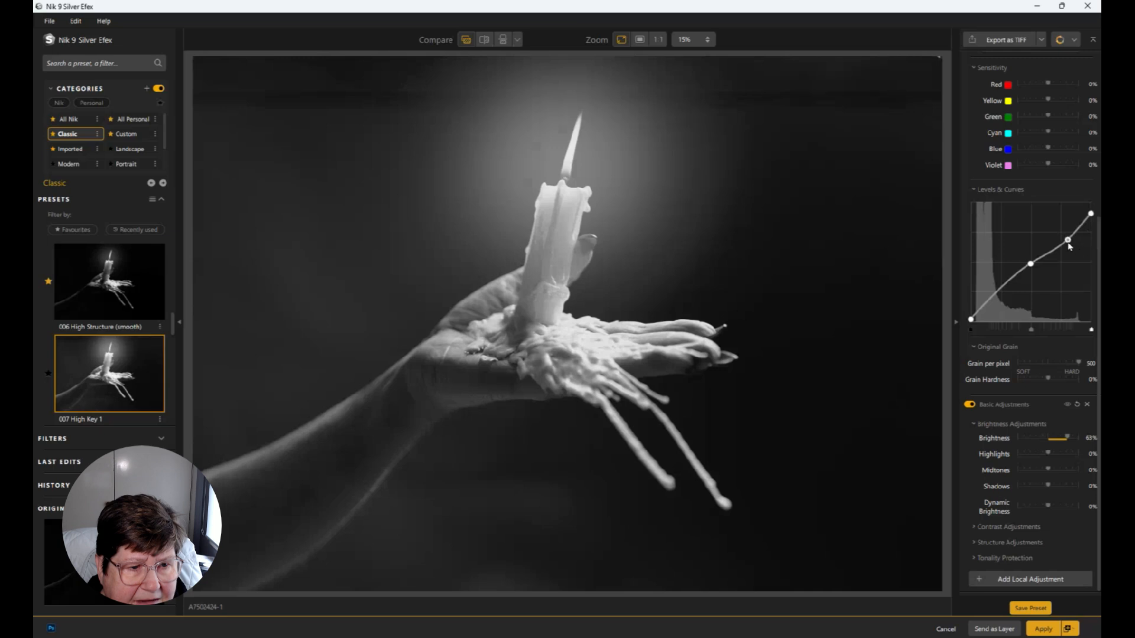
pyautogui.click(995, 294)
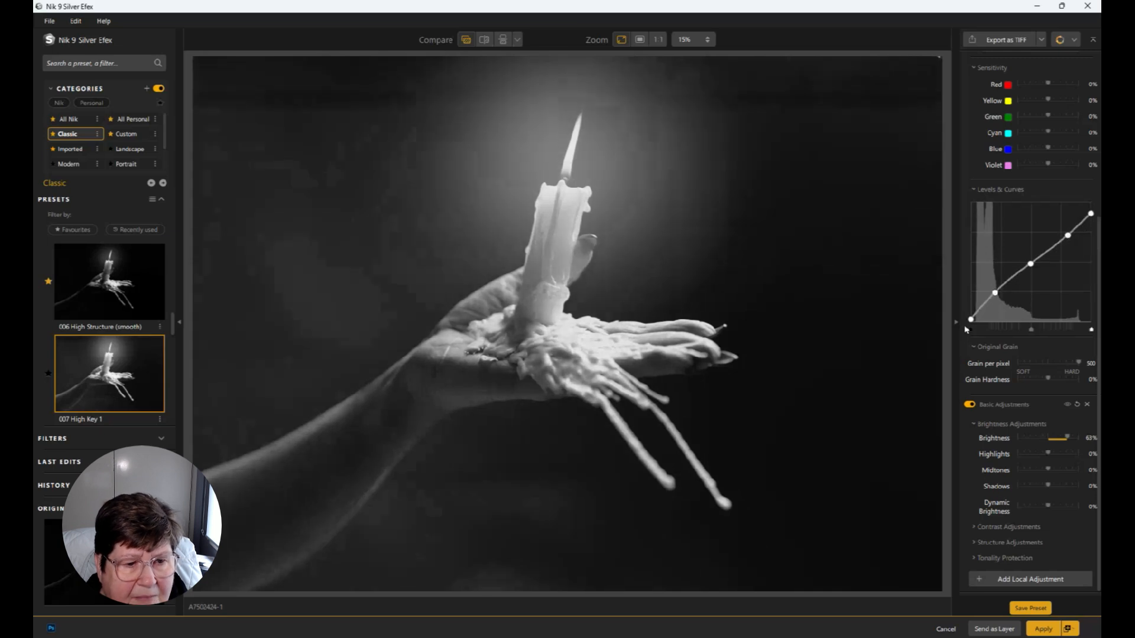
pyautogui.moveTo(971, 319)
pyautogui.mouseDown()
pyautogui.moveTo(998, 301)
pyautogui.moveTo(967, 319)
pyautogui.mouseUp()
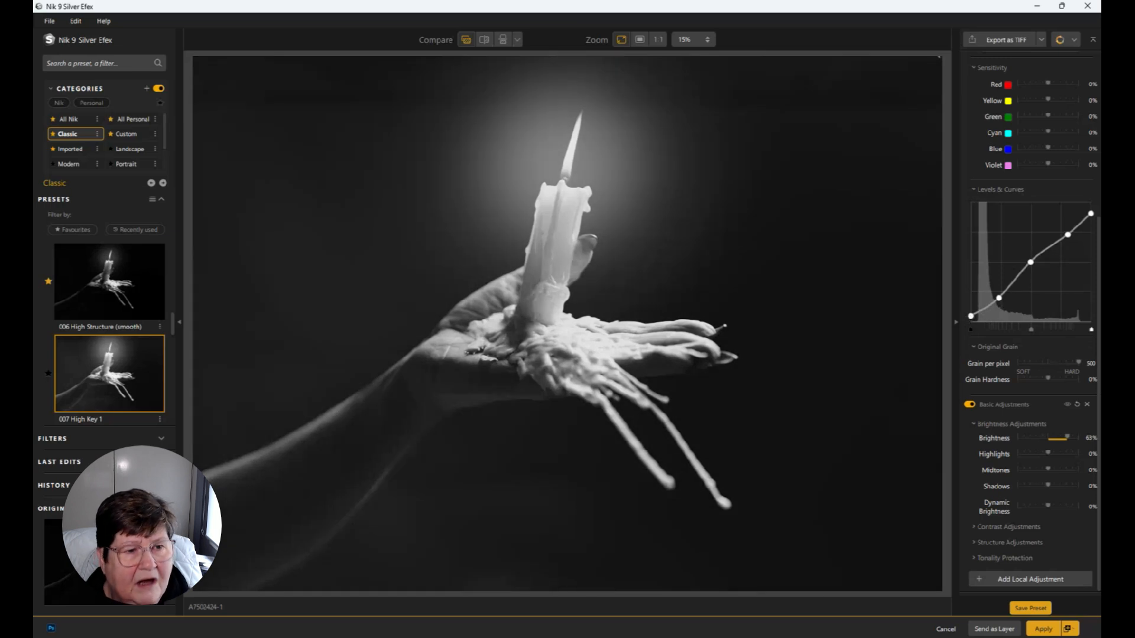
# Preview the film types, choose Kodak 100 TMAX Pro, and sweep the split comparison across the photo
pyautogui.scroll(3, 1033, 147)
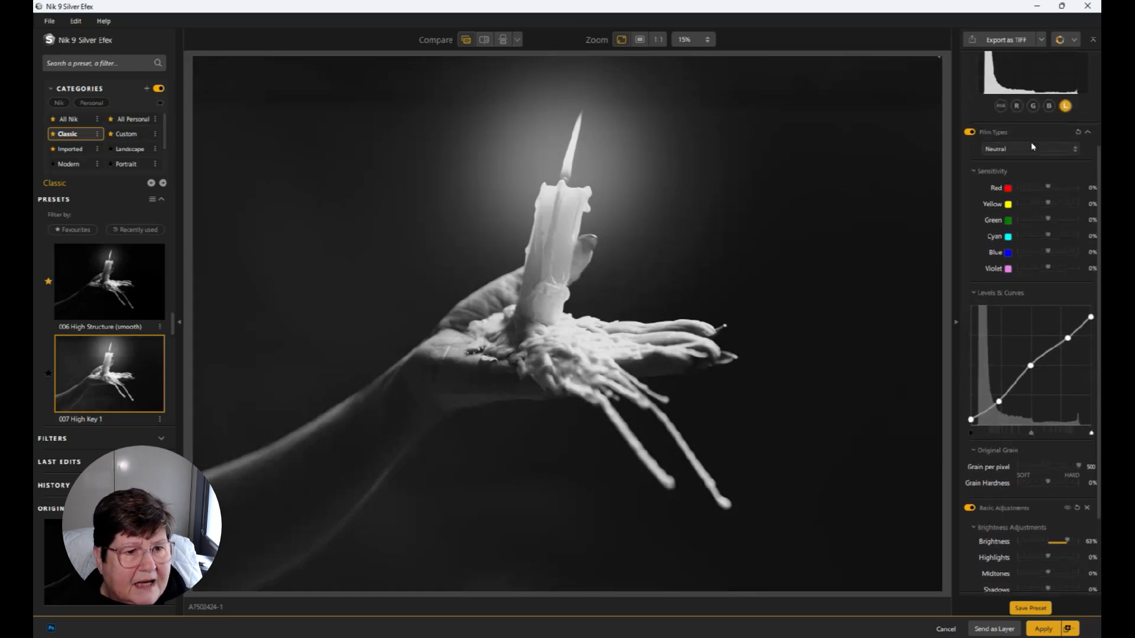
pyautogui.scroll(3, 1033, 147)
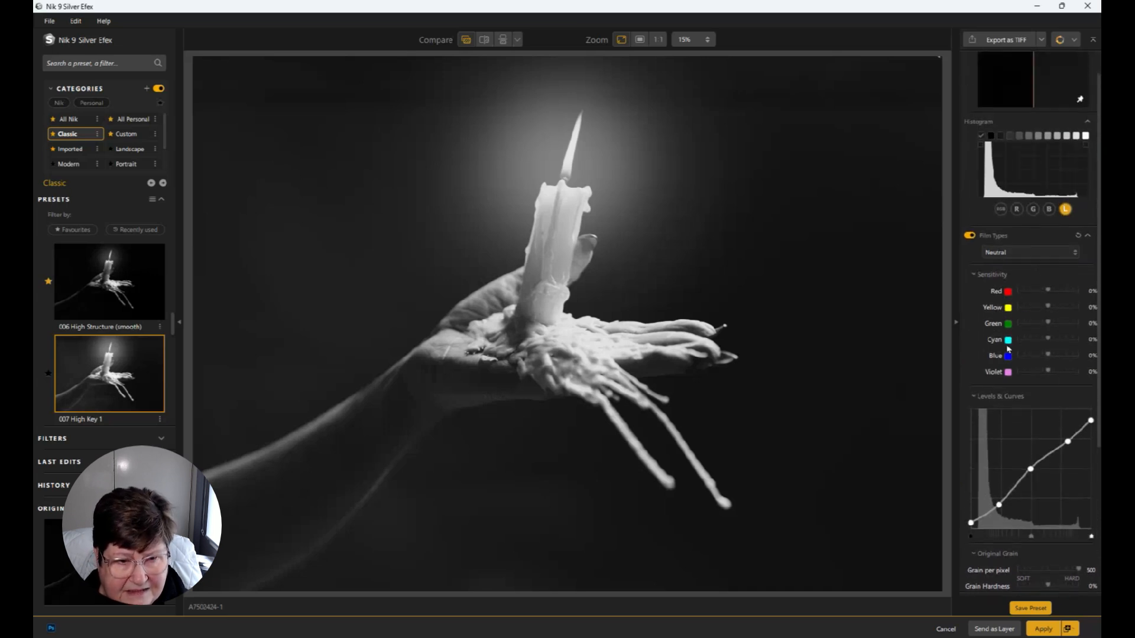
pyautogui.click(1026, 254)
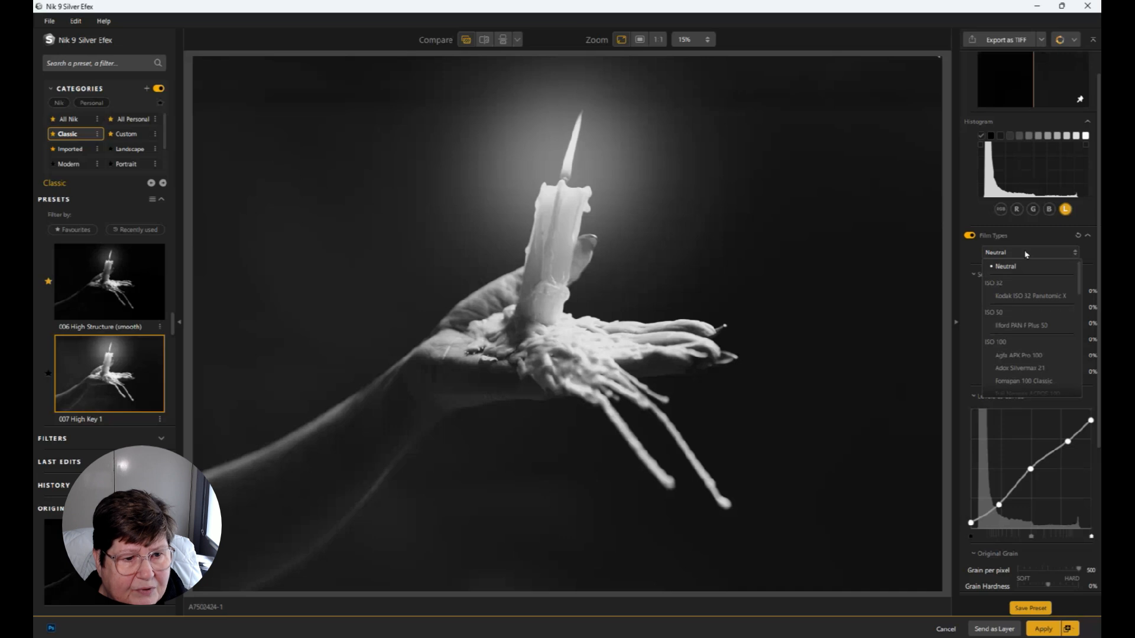
pyautogui.scroll(-1, 1024, 318)
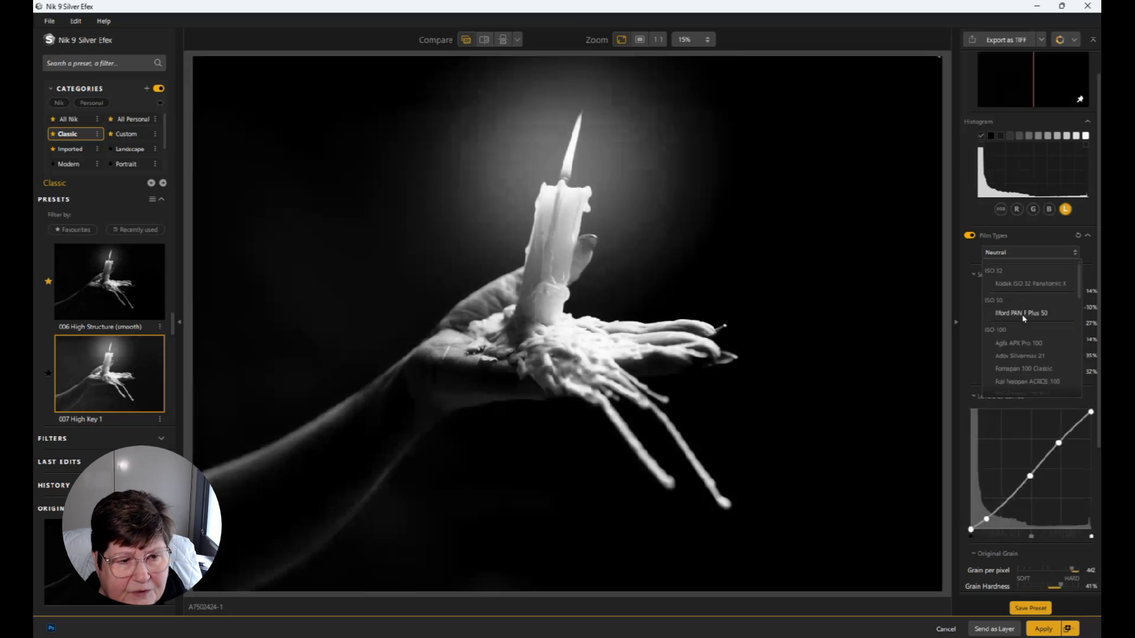
pyautogui.scroll(-1, 1024, 319)
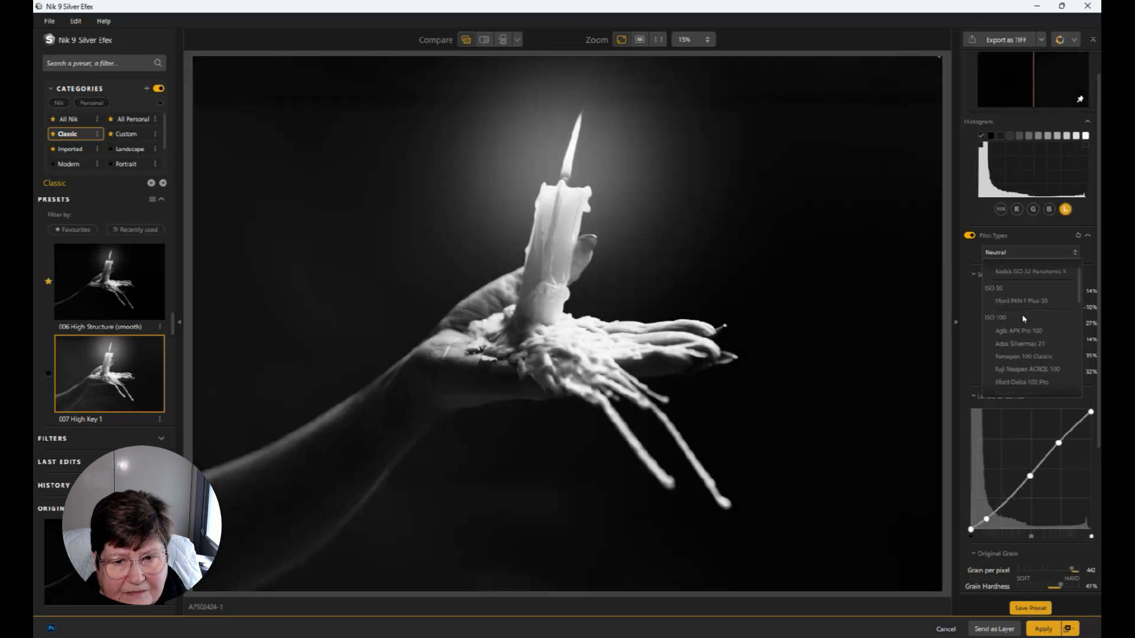
pyautogui.scroll(-2, 1024, 318)
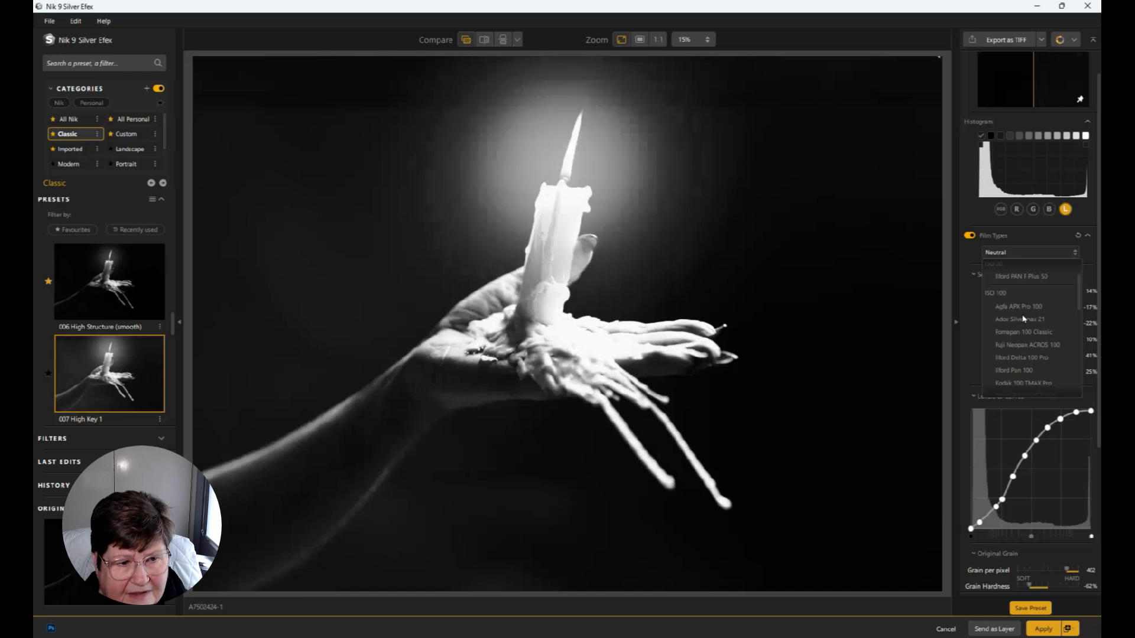
pyautogui.scroll(-1, 1023, 319)
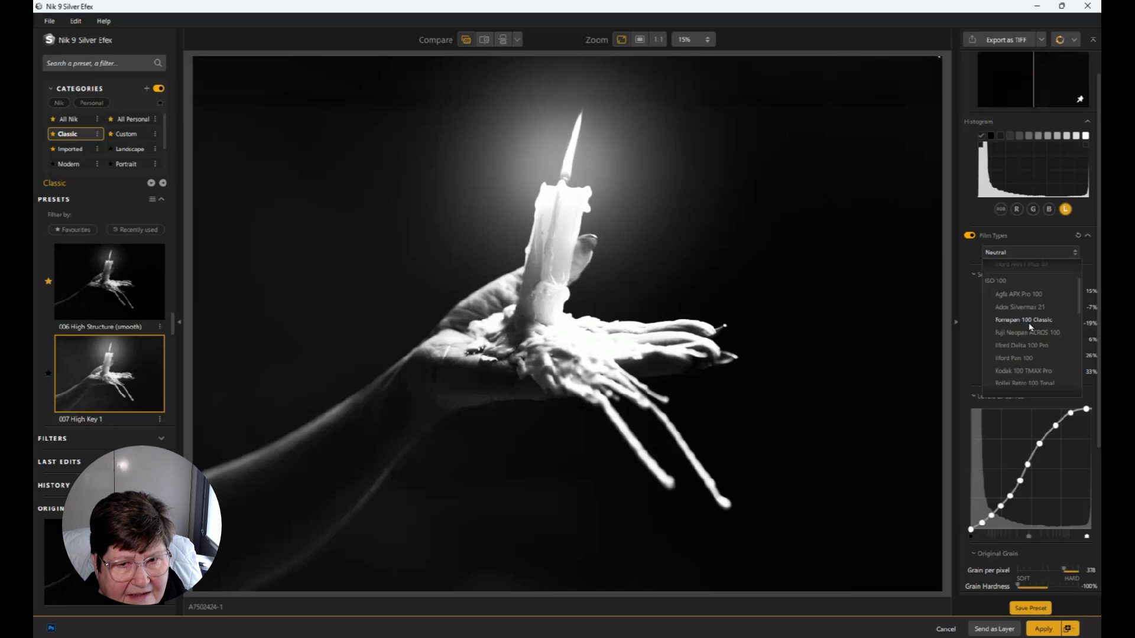
pyautogui.scroll(-1, 1030, 327)
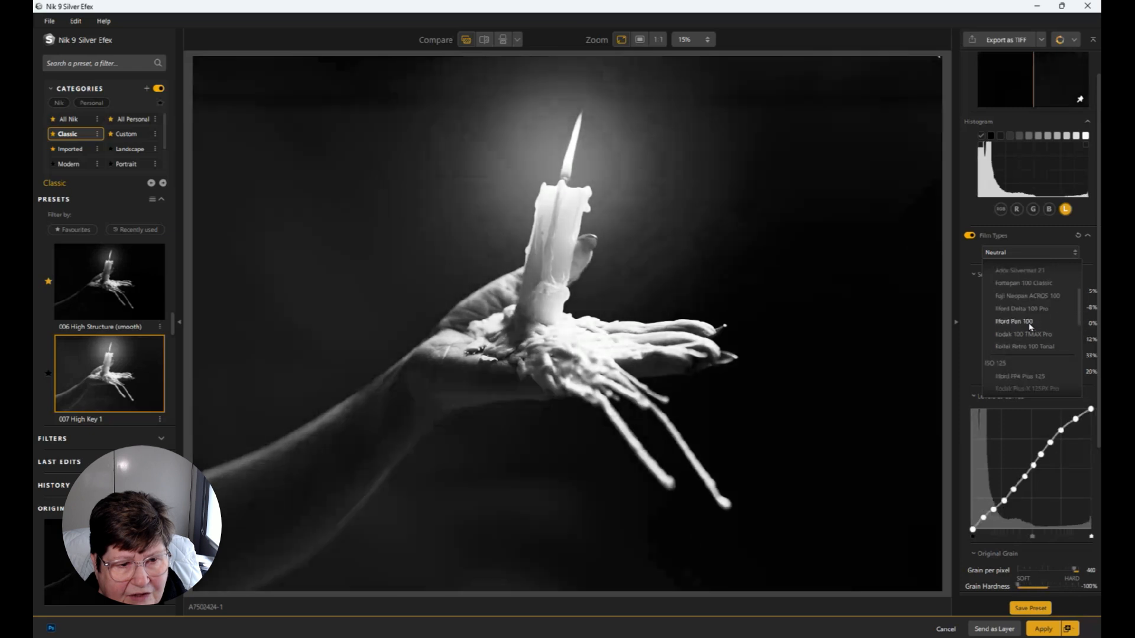
pyautogui.scroll(-1, 1030, 327)
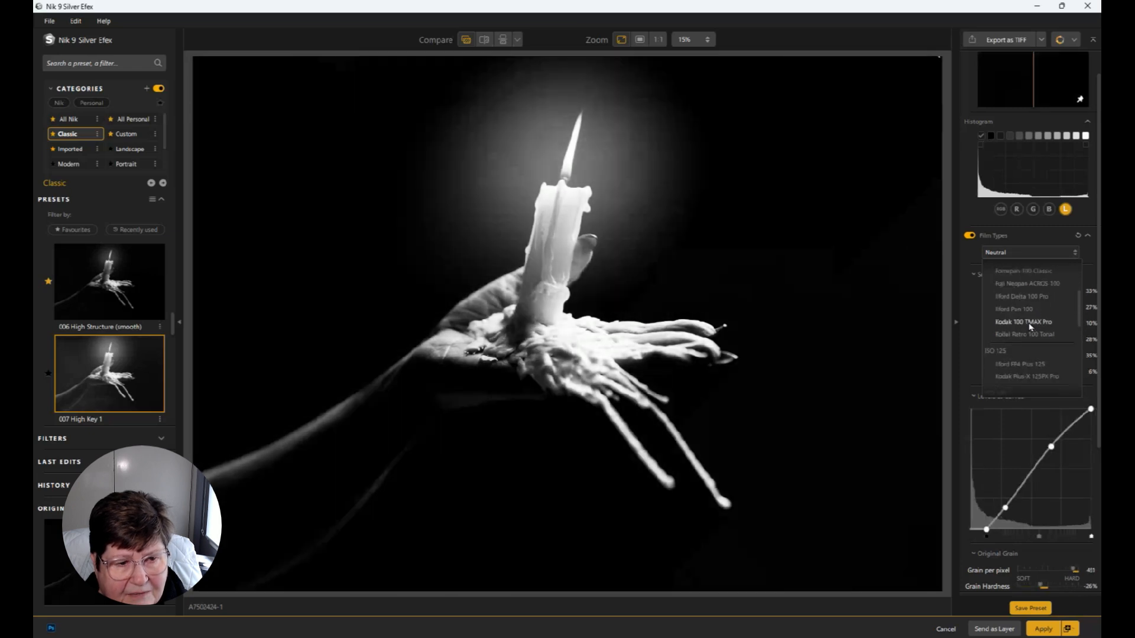
pyautogui.click(1013, 324)
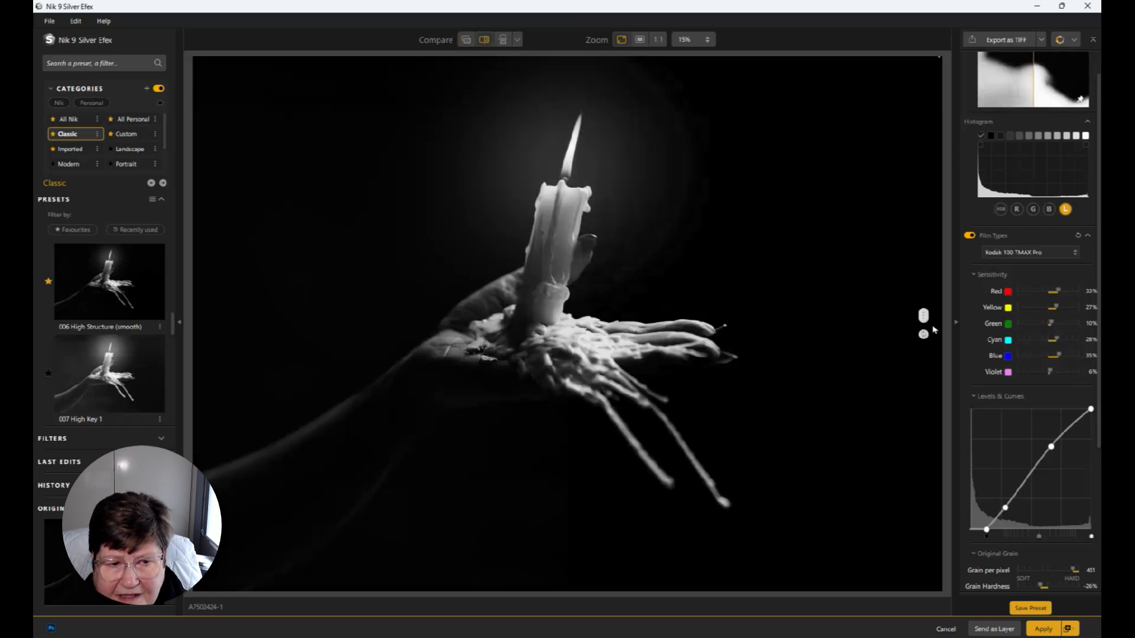
pyautogui.moveTo(932, 328); pyautogui.dragTo(224, 275)
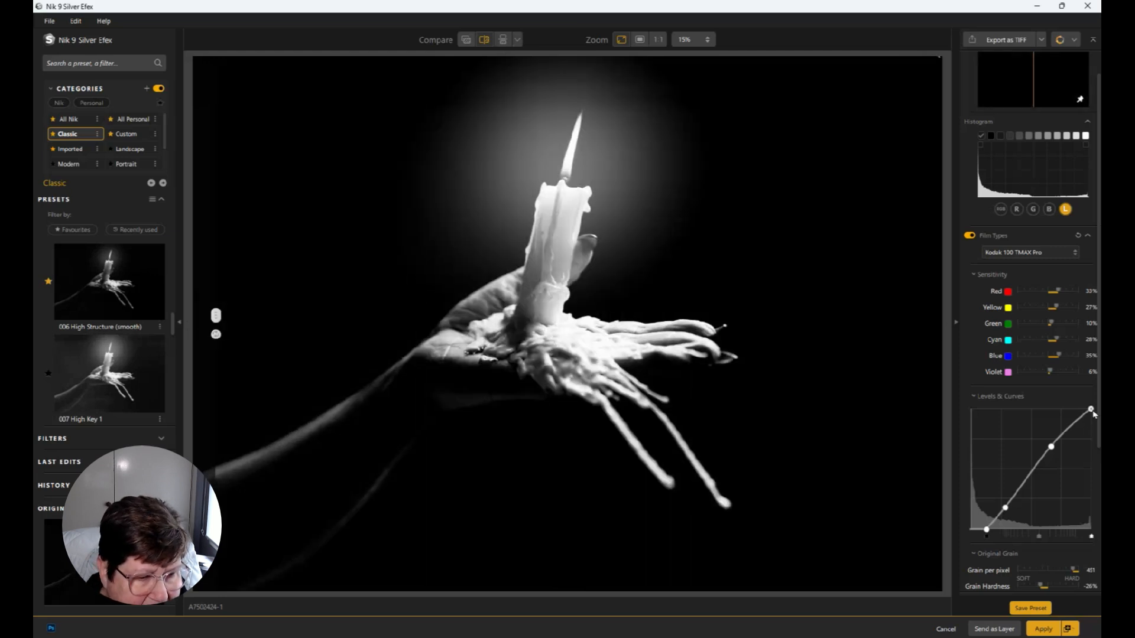
# Lower the white end of the Levels & Curves curve slightly and apply the Silver Efex result as a new layer
pyautogui.moveTo(1093, 412); pyautogui.dragTo(1097, 423)
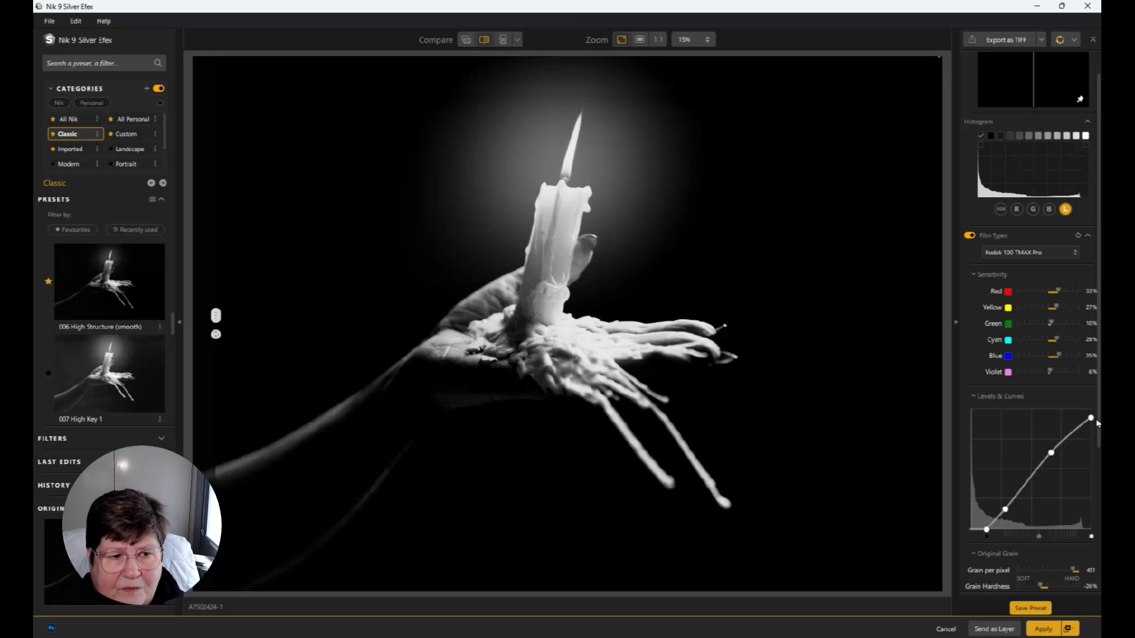
pyautogui.click(1043, 630)
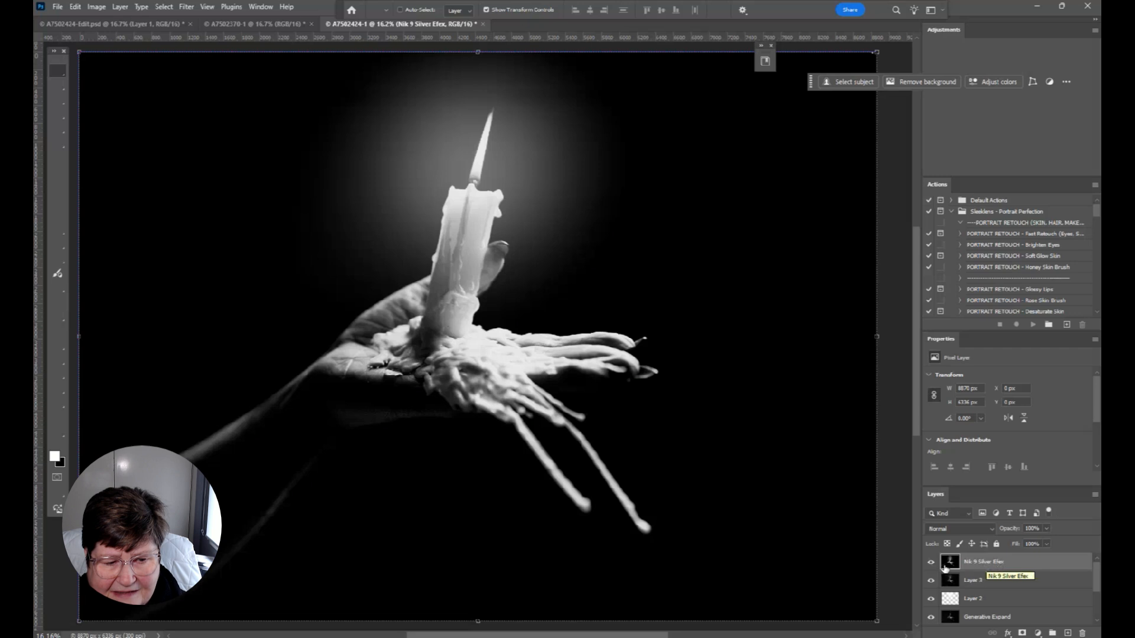
# Hide the Nik 9 Silver Efex layer and Layer 3 to compare the edit with the earlier image
pyautogui.click(930, 564)
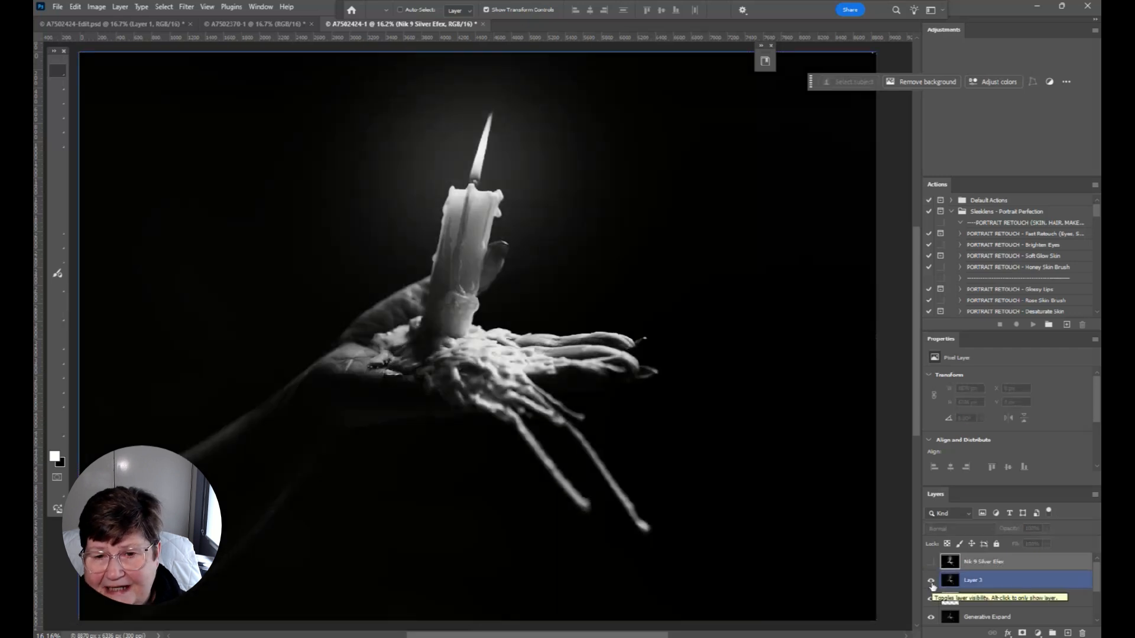
pyautogui.click(931, 582)
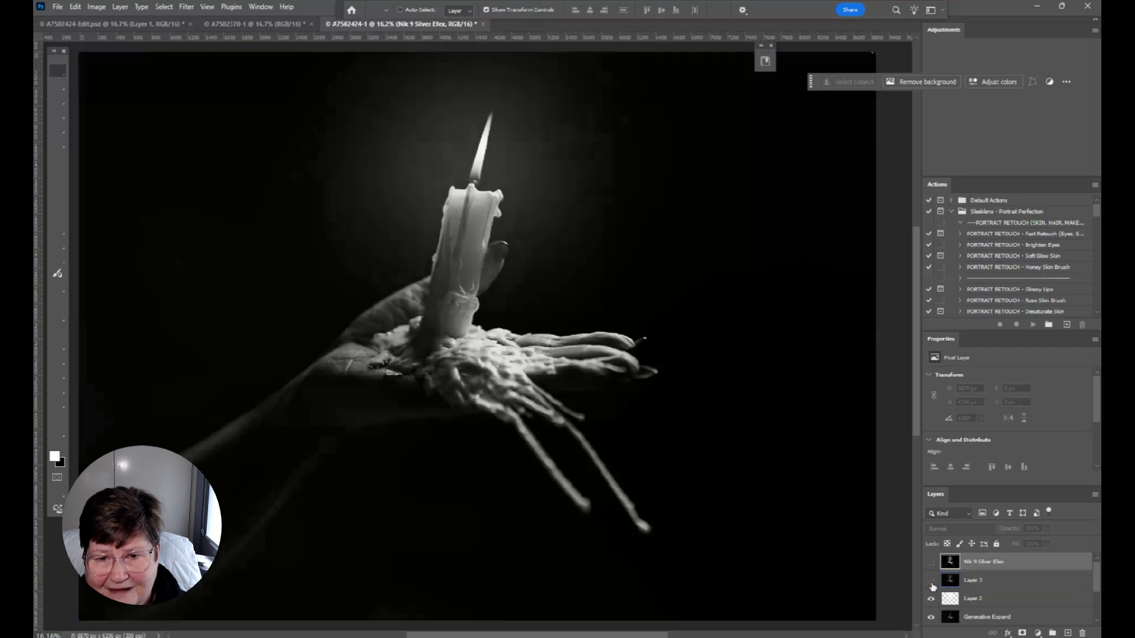